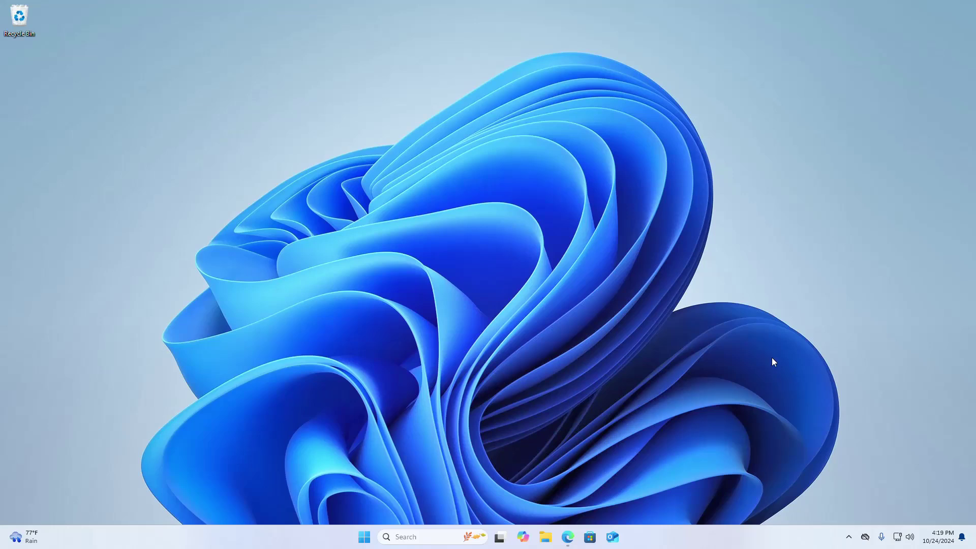
Go to oracle.com in Microsoft Edge.
left_click(568, 537)
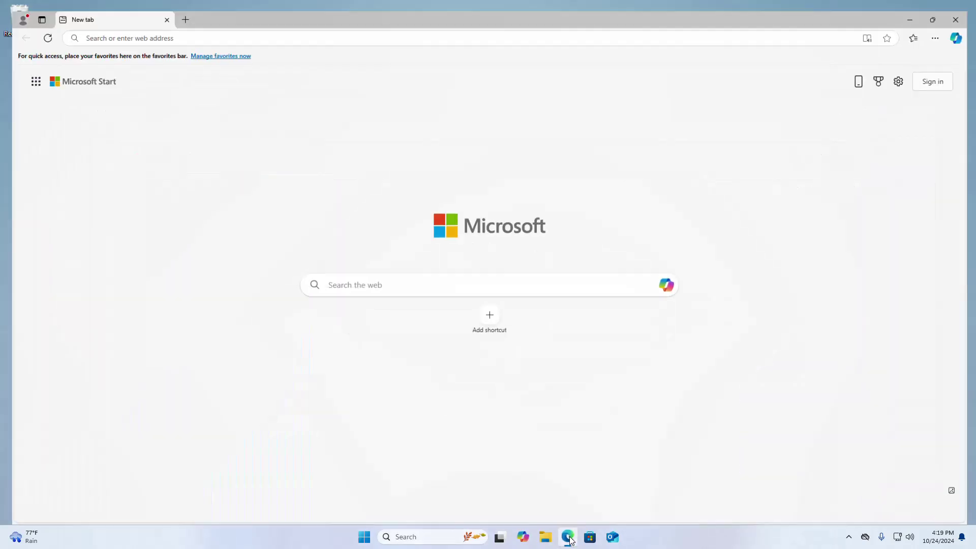
left_click(315, 28)
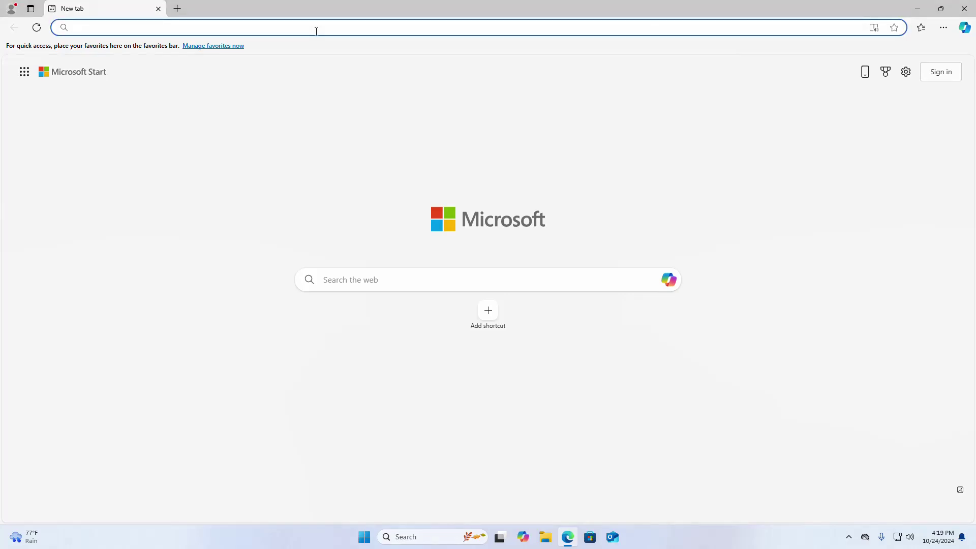
type("oracle")
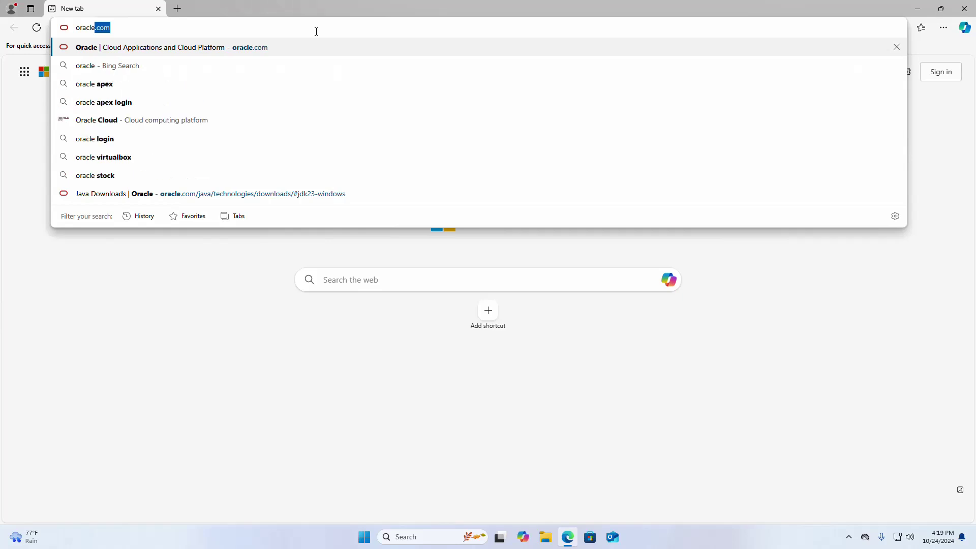
type(".com")
key("Return")
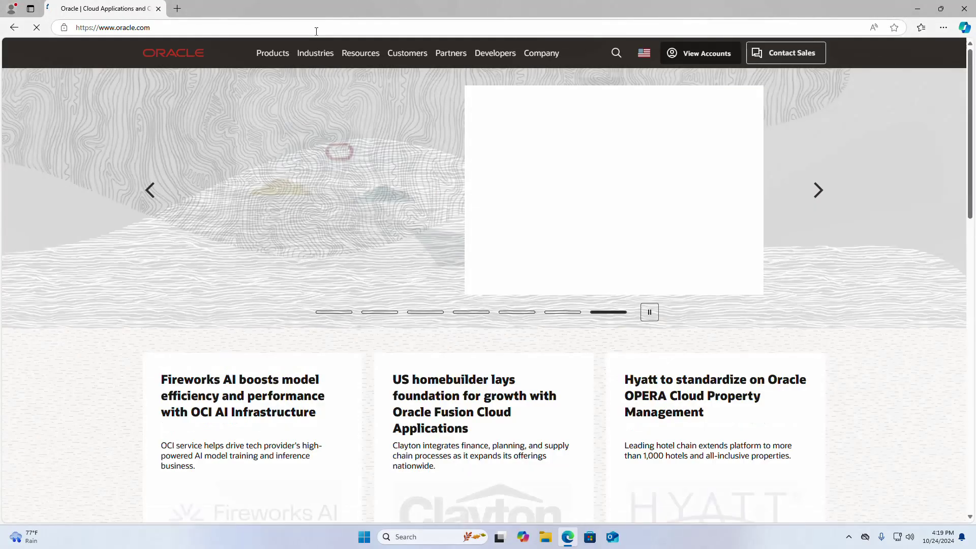
Navigate through Products > Java to the Java Downloads page.
left_click(269, 55)
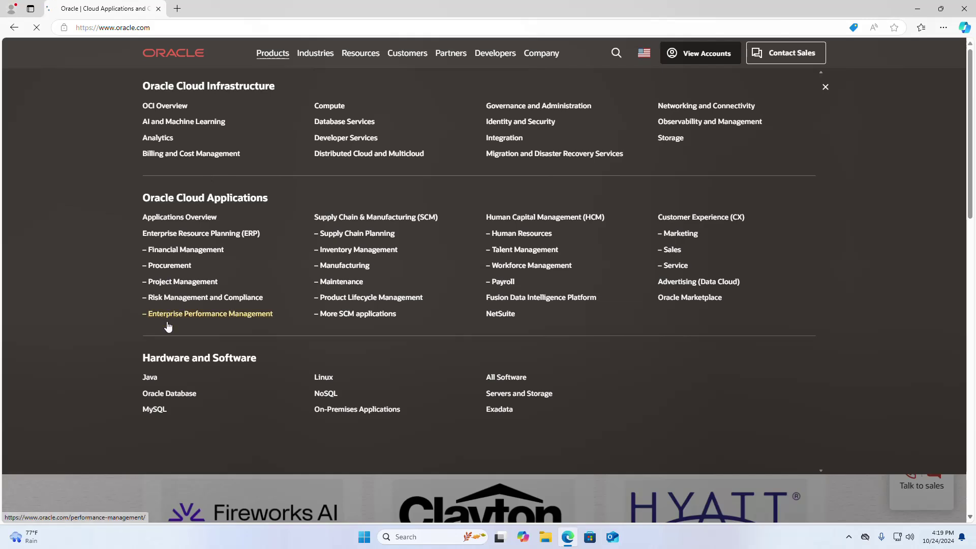
left_click(149, 379)
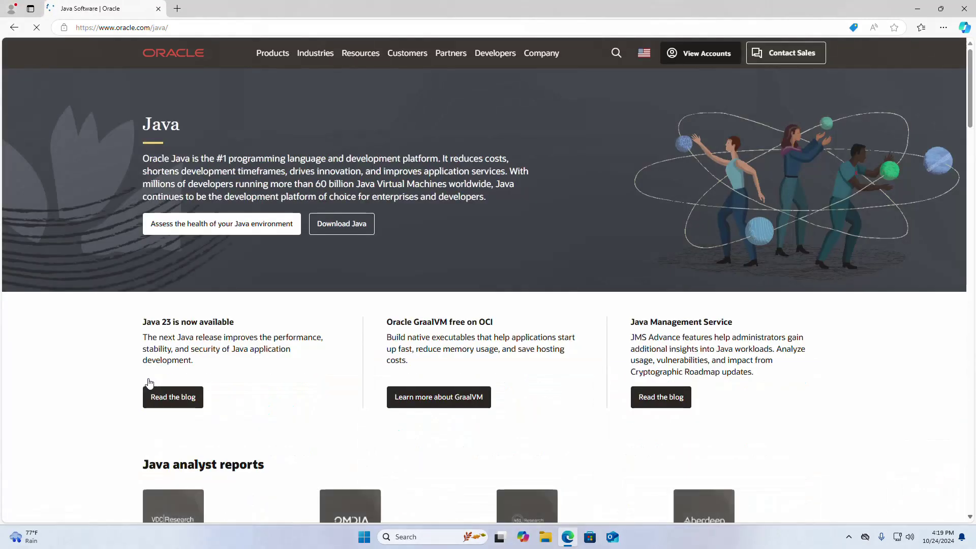
left_click(361, 229)
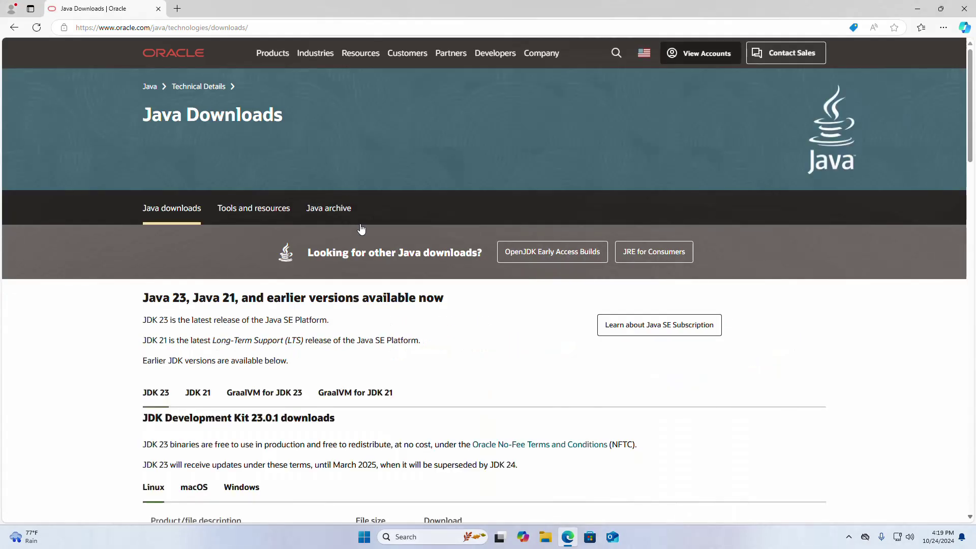
scroll(105, 305, "down", 1)
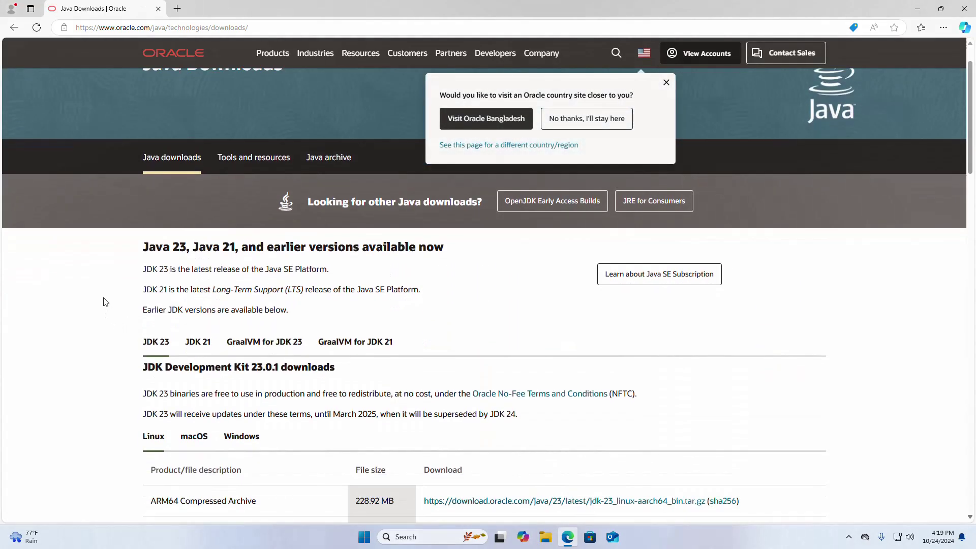
scroll(106, 302, "down", 1)
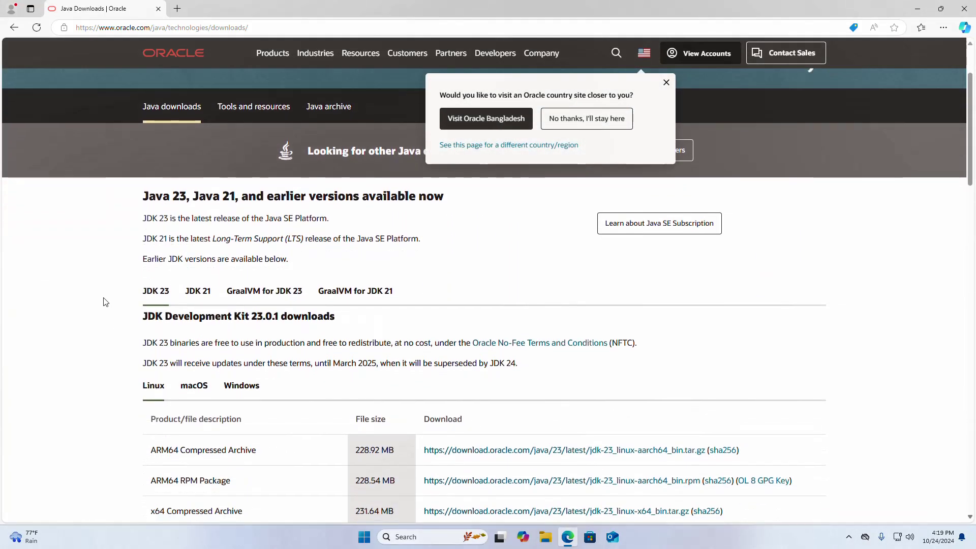
Show the JDK 23 Windows downloads and highlight the x64 Compressed Archive entry.
left_click(163, 295)
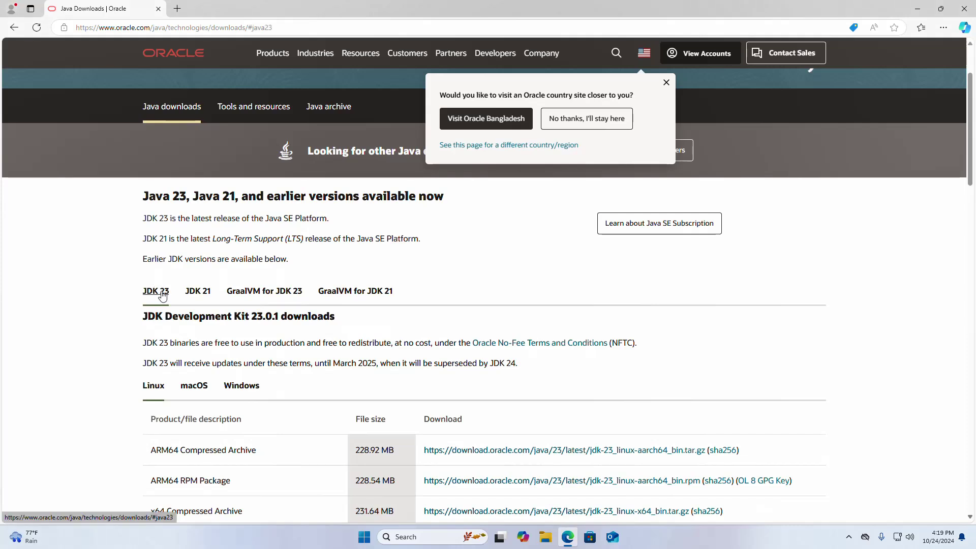
scroll(162, 295, "down", 1)
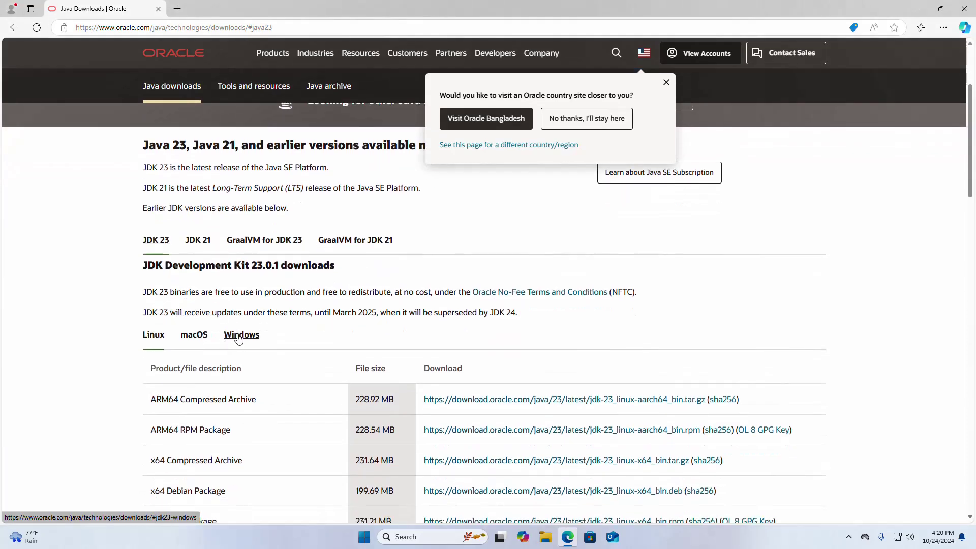
left_click(238, 336)
scroll(236, 335, "down", 1)
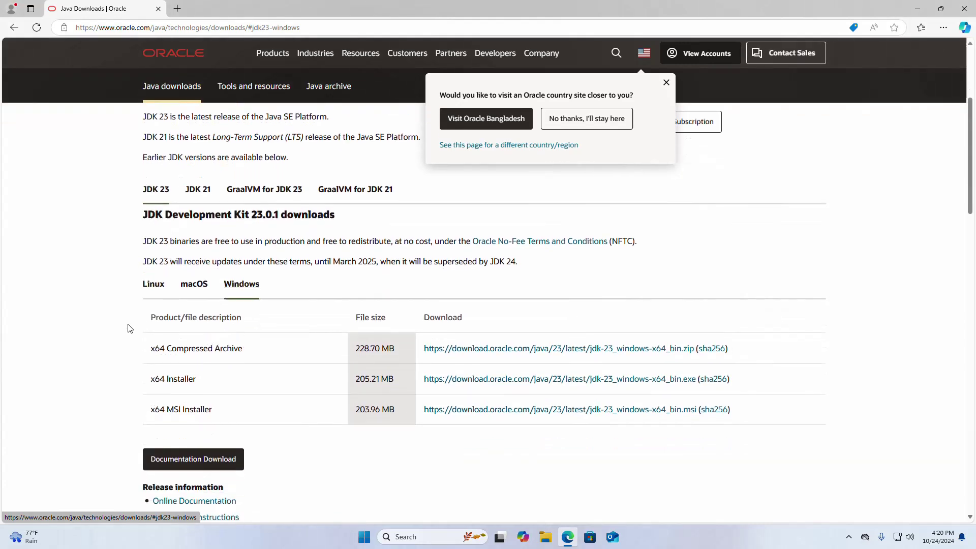
scroll(117, 322, "down", 1)
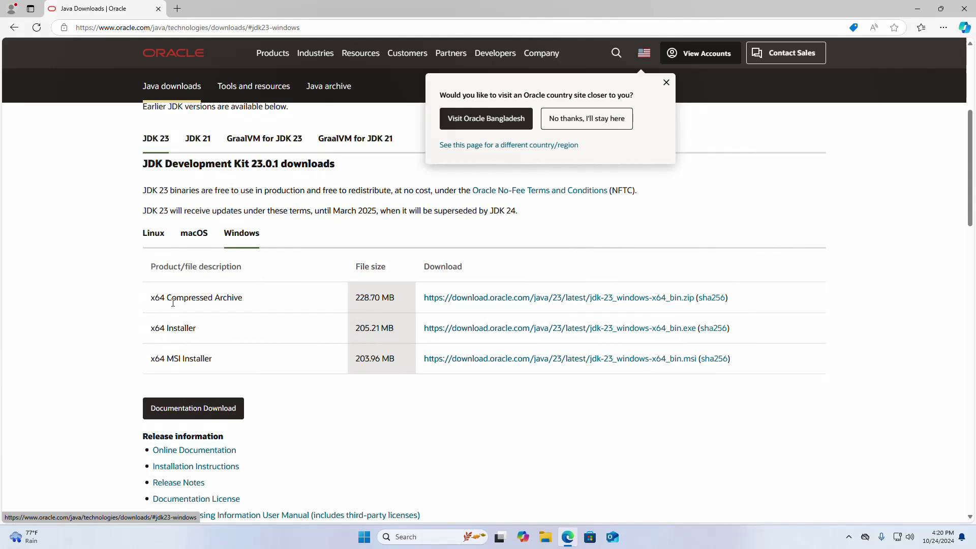
left_click_drag(242, 297, 149, 298)
Show jdk-23_windows-x64_bin.zip in its folder from Edge's Downloads list.
left_click(496, 420)
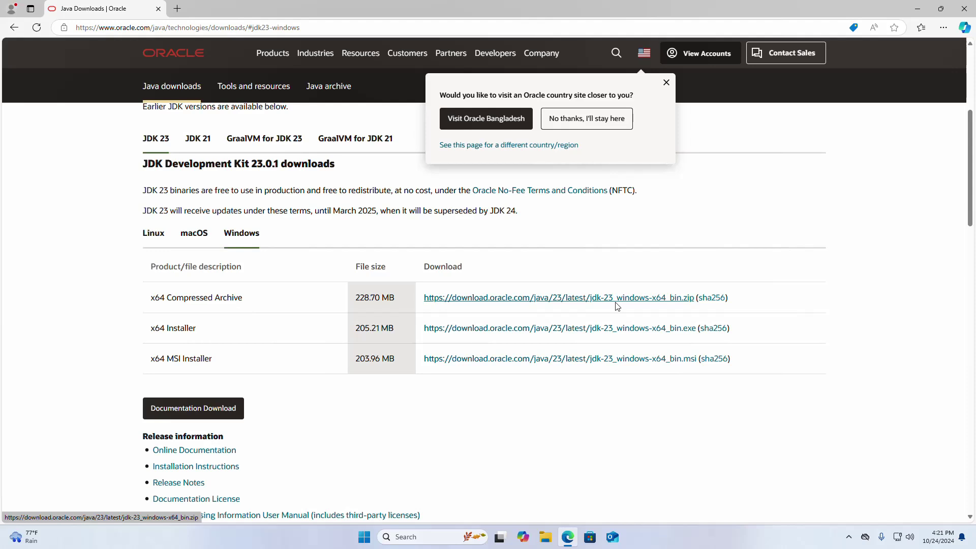
left_click(943, 28)
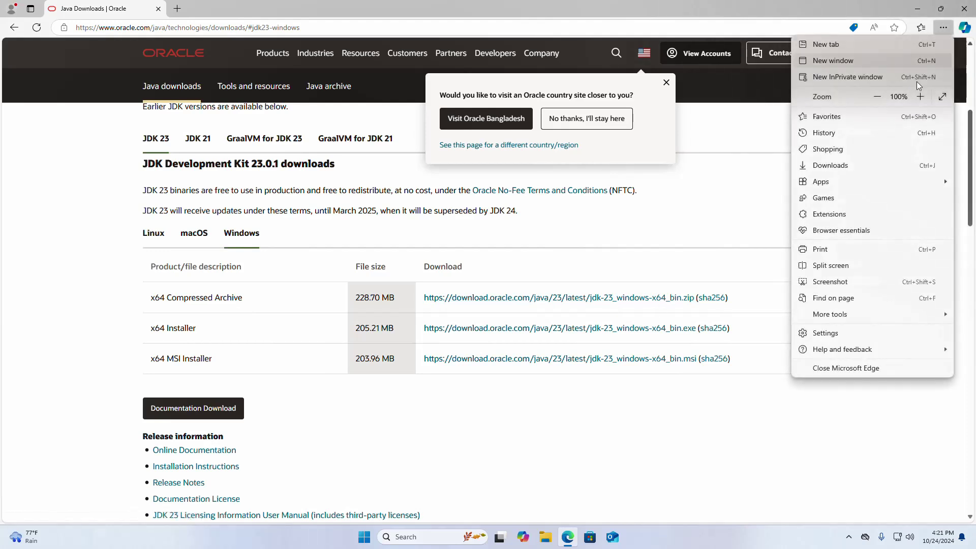
left_click(845, 161)
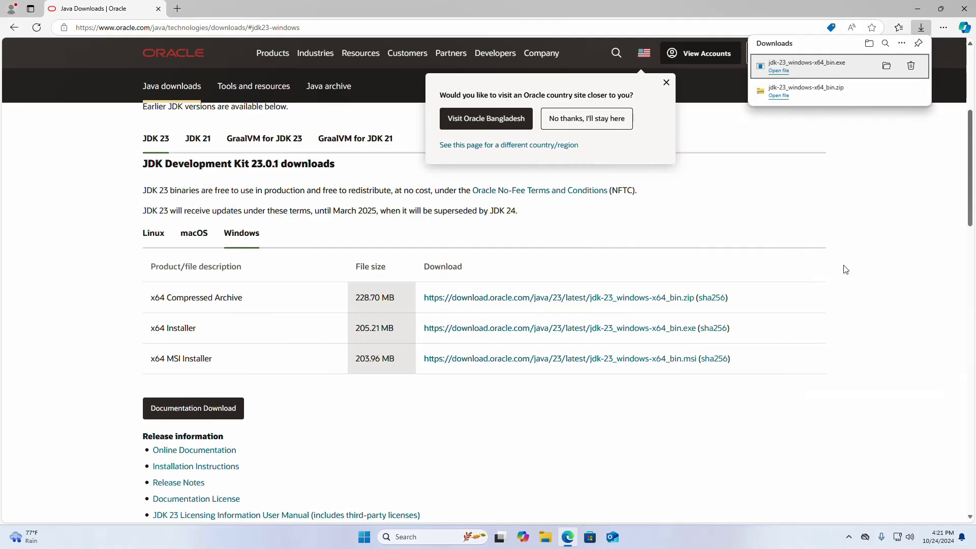
left_click(887, 94)
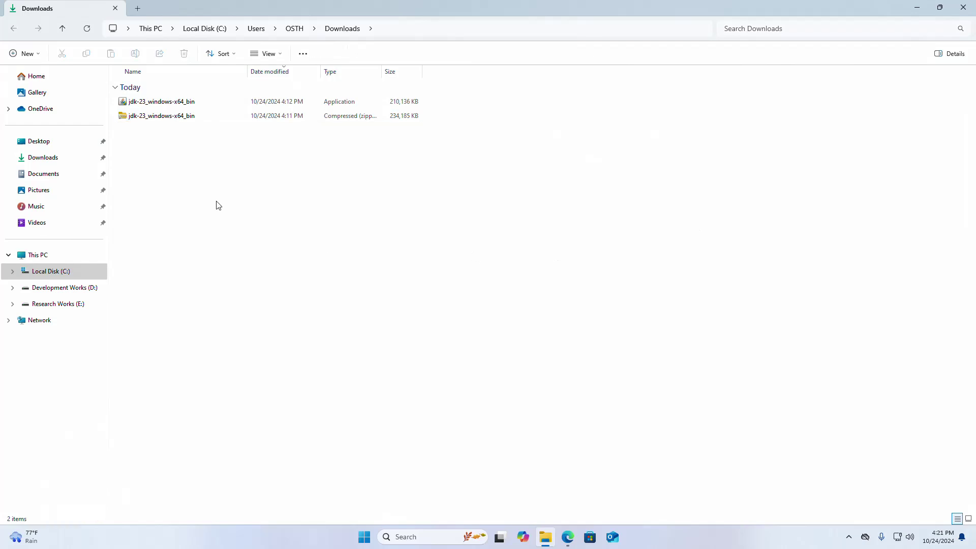
Extract the JDK 23 zip with Extract All, choosing C:\ as the destination.
left_click(185, 117)
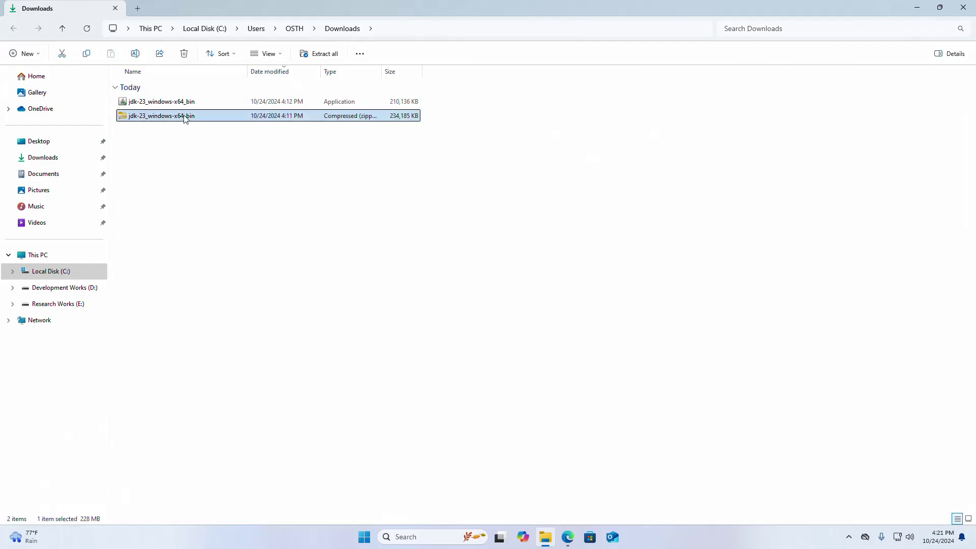
right_click(185, 118)
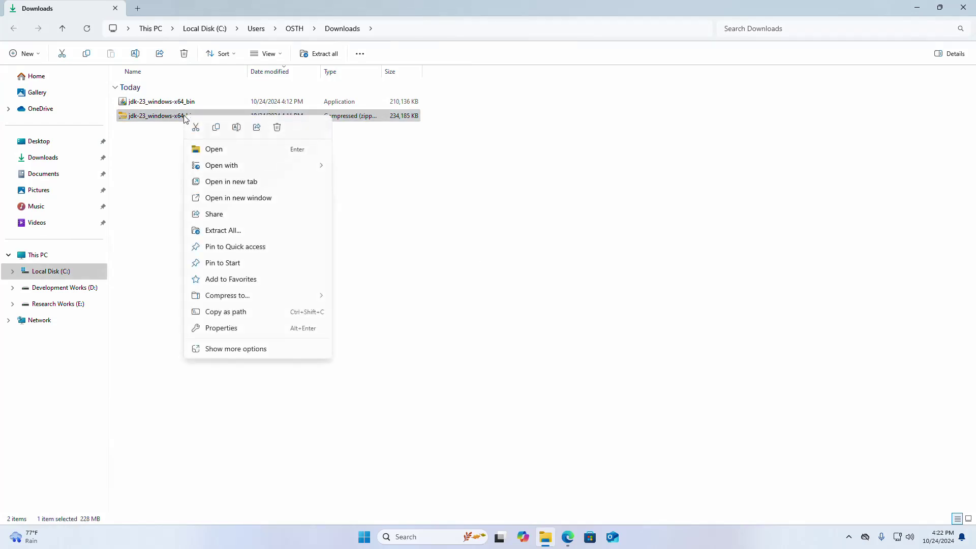
left_click(214, 232)
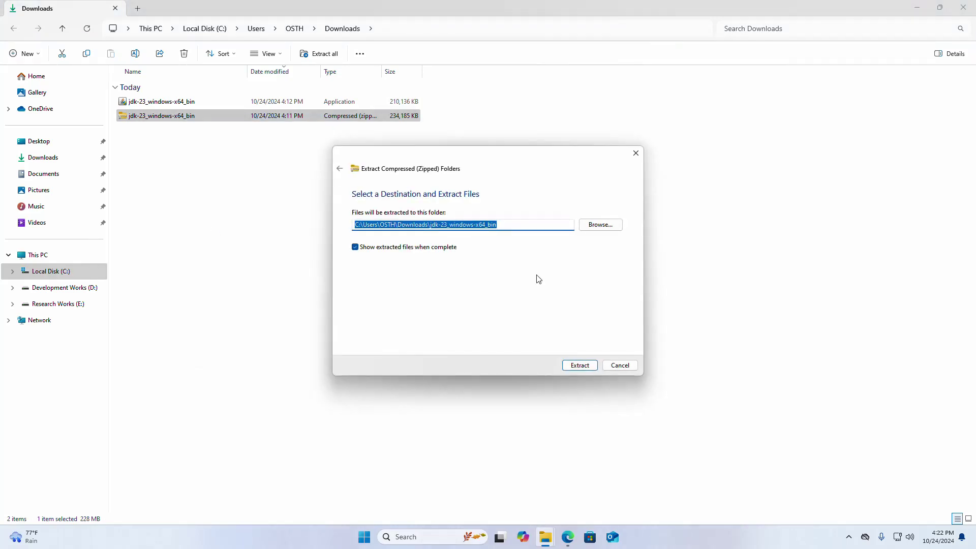
left_click(596, 225)
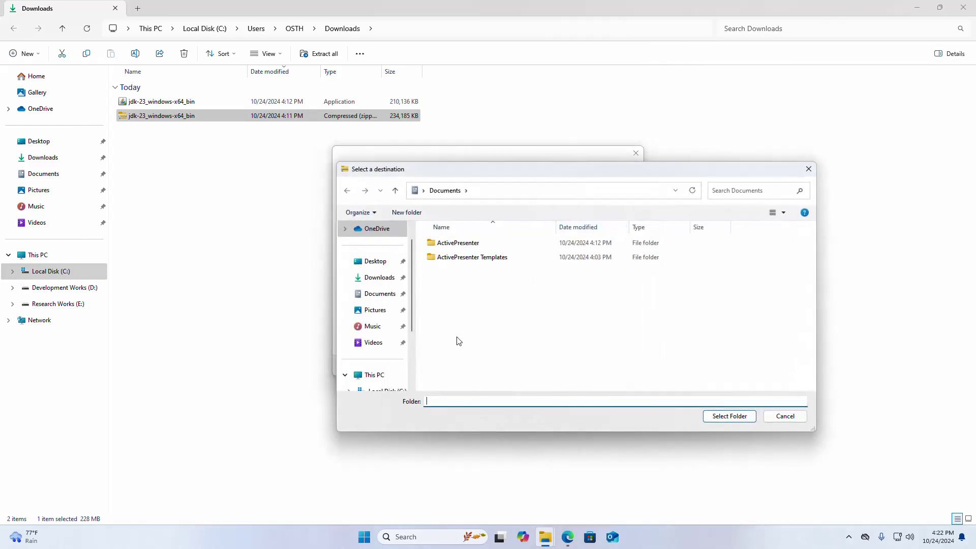
scroll(380, 375, "down", 2)
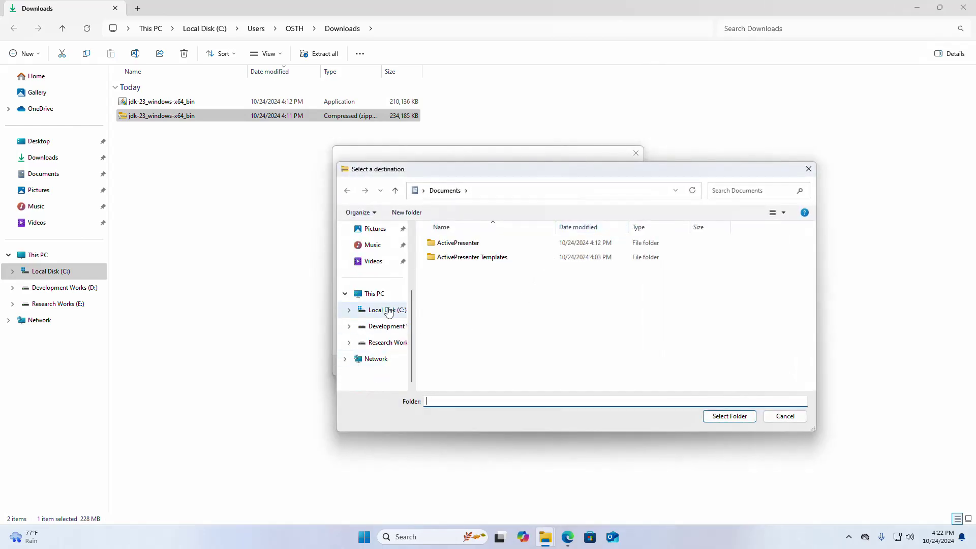
left_click(387, 310)
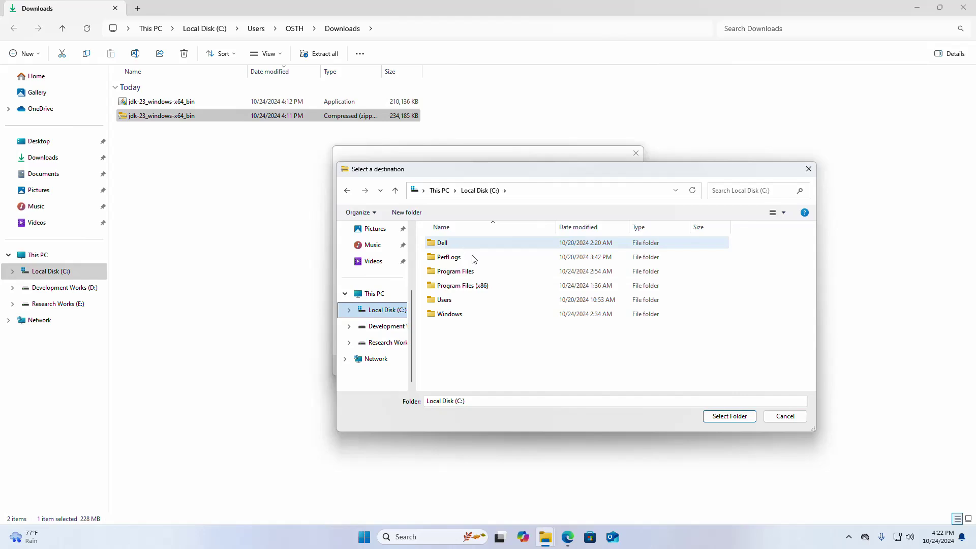
left_click(737, 416)
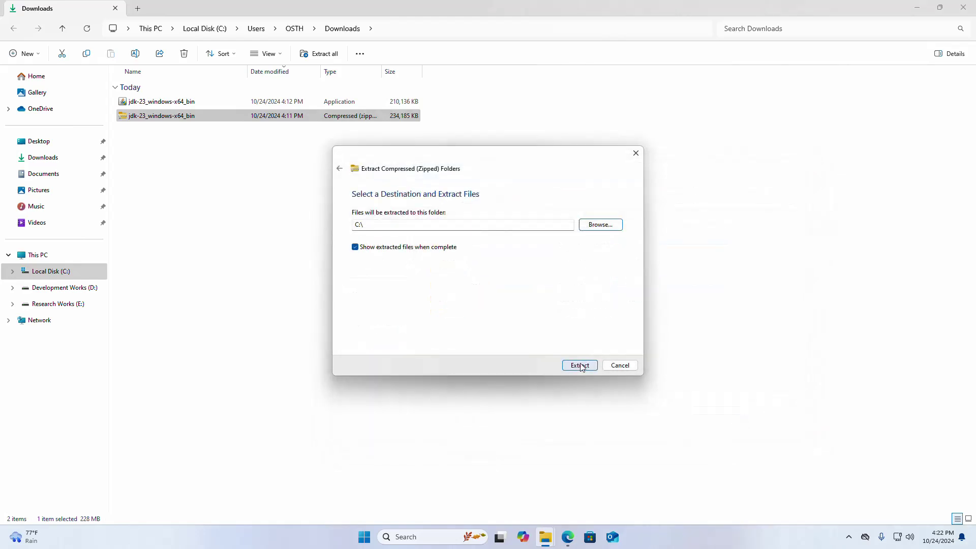
left_click(580, 366)
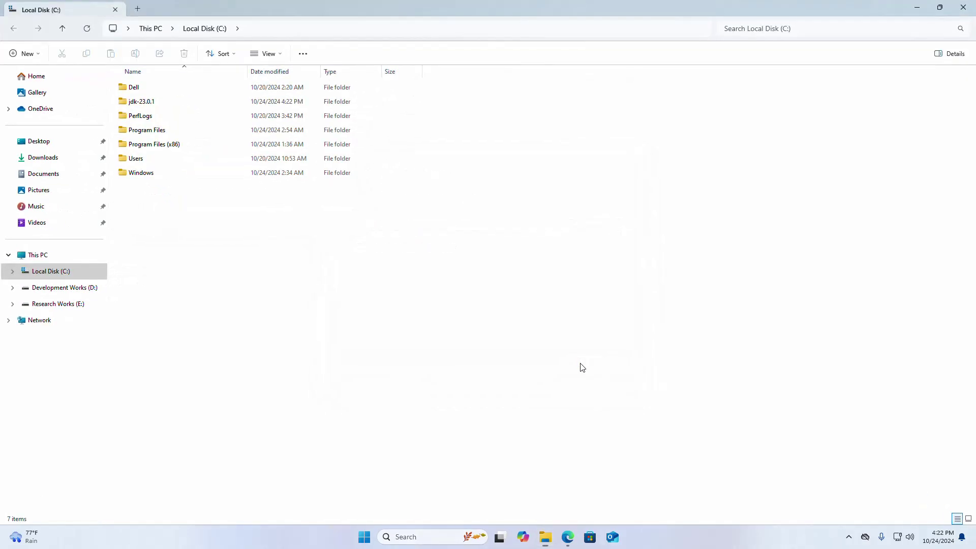
Open C:\jdk-23.0.1\bin and copy its full path from the address bar.
double_click(154, 104)
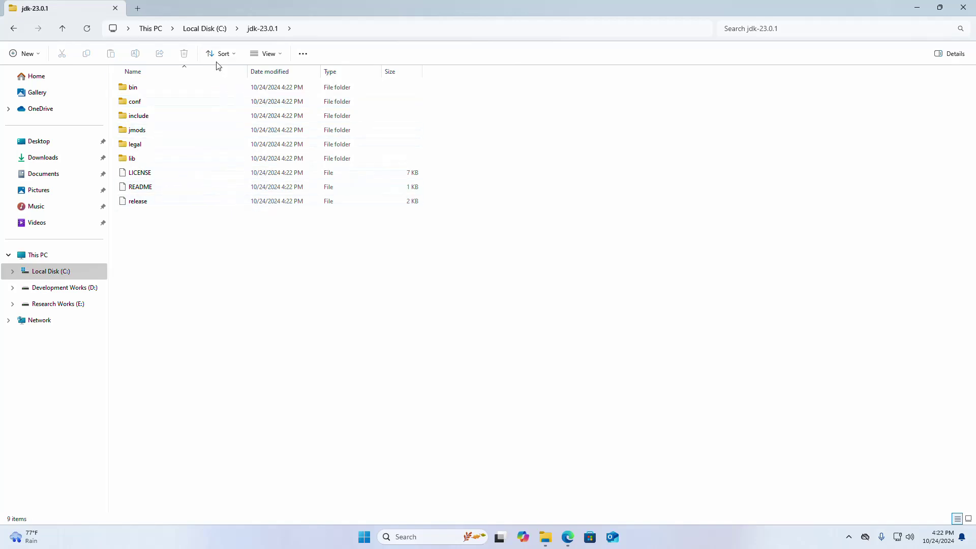
left_click(208, 30)
mouse_move(163, 101)
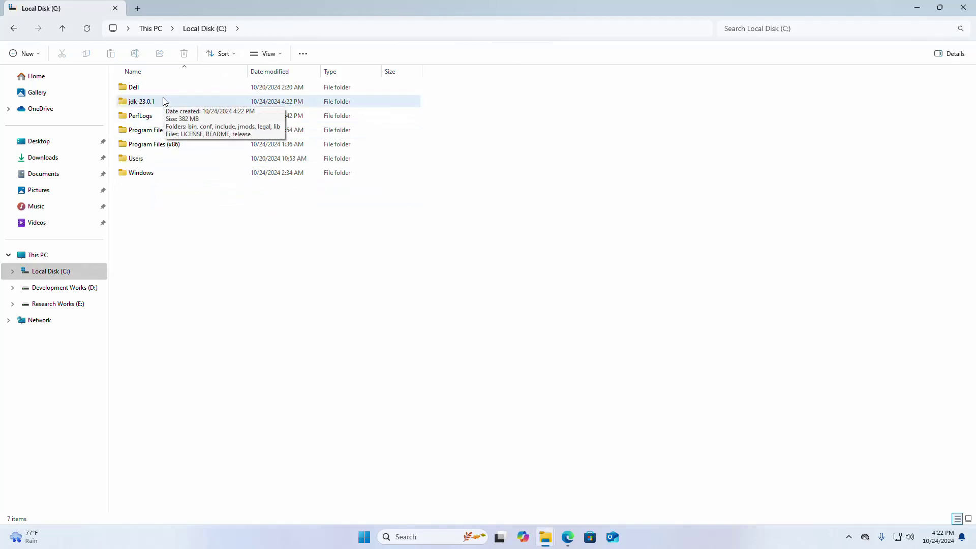
double_click(163, 100)
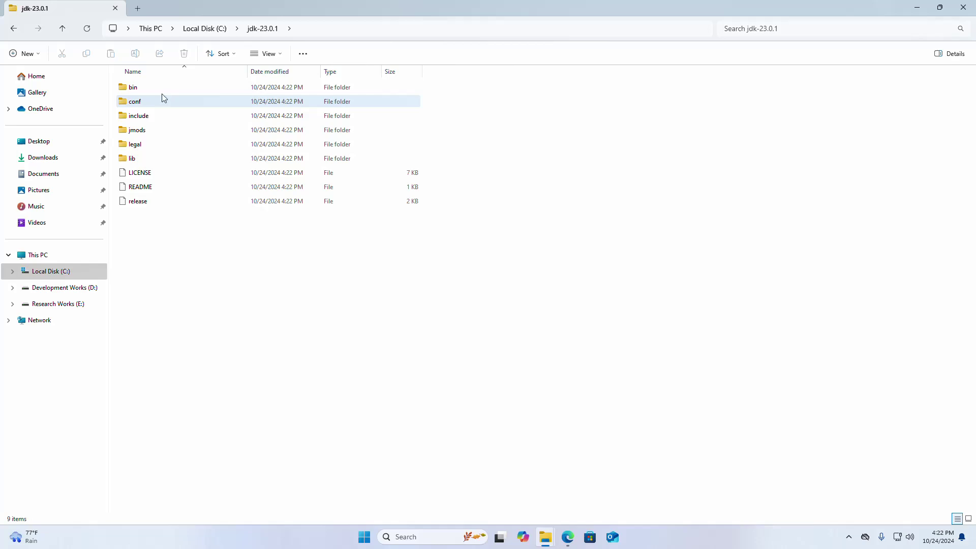
double_click(158, 88)
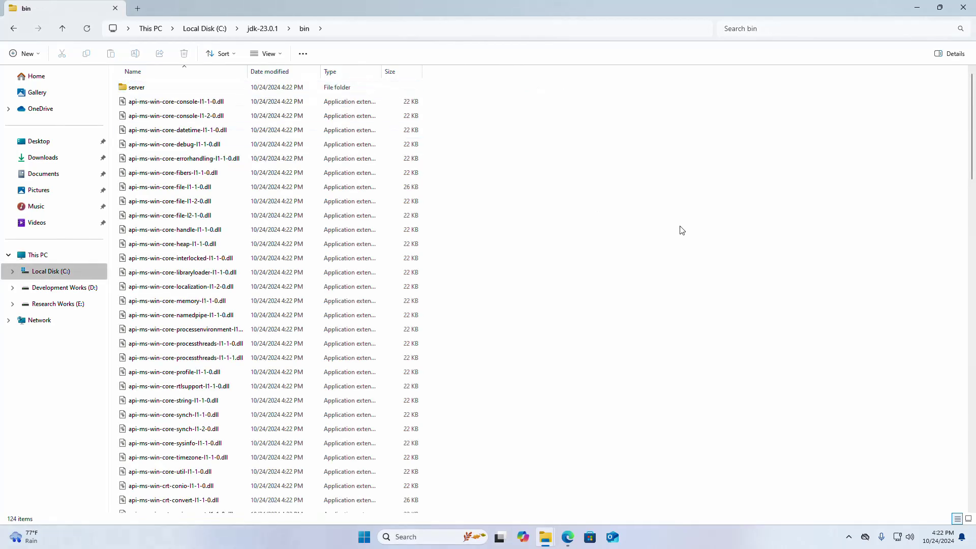
left_click(466, 30)
key("ctrl+c")
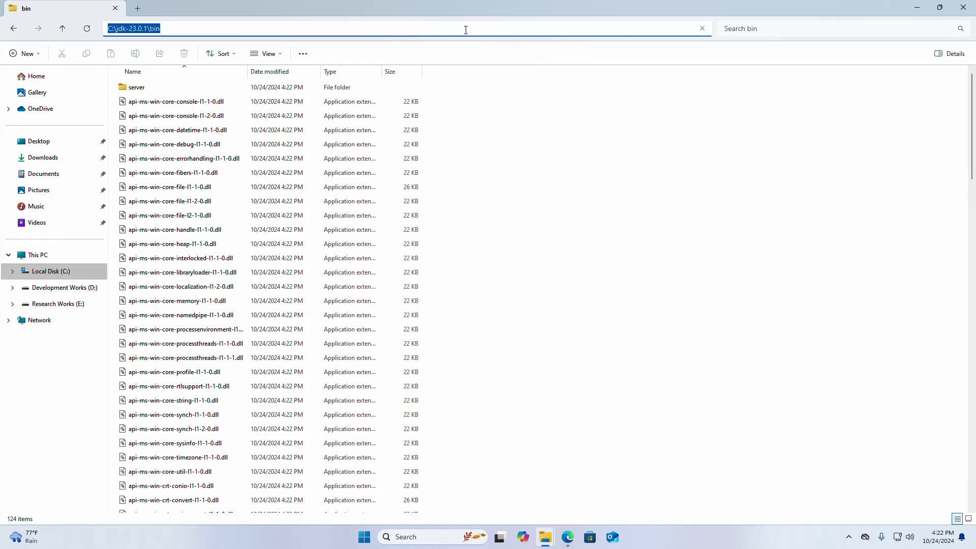
left_click(653, 312)
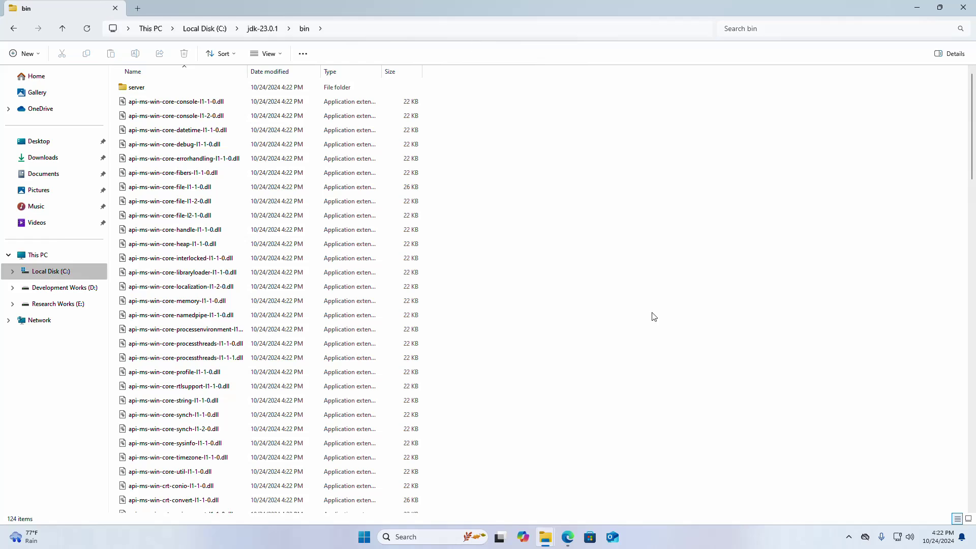
Open the Environment Variables window via 'Edit the system environment variables' search.
left_click(409, 534)
type("edi")
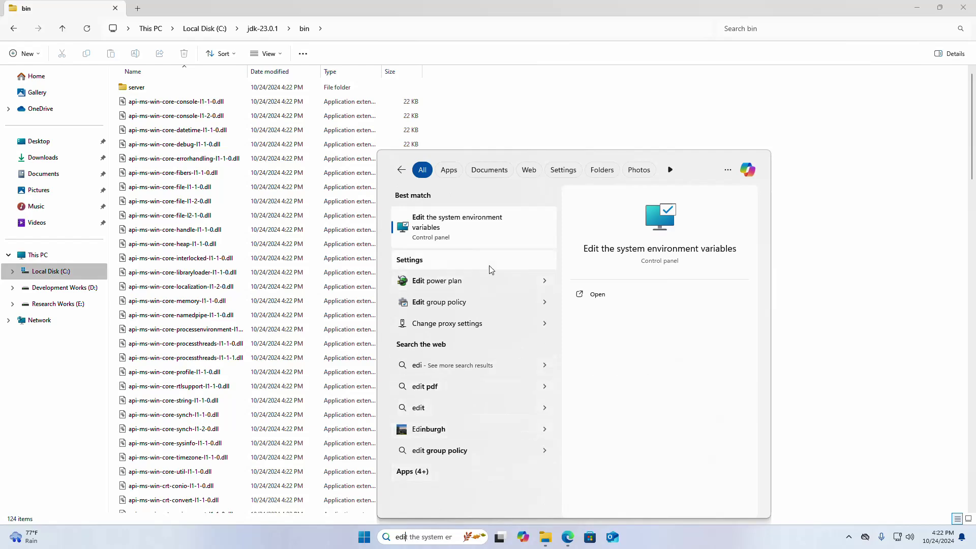
left_click(482, 237)
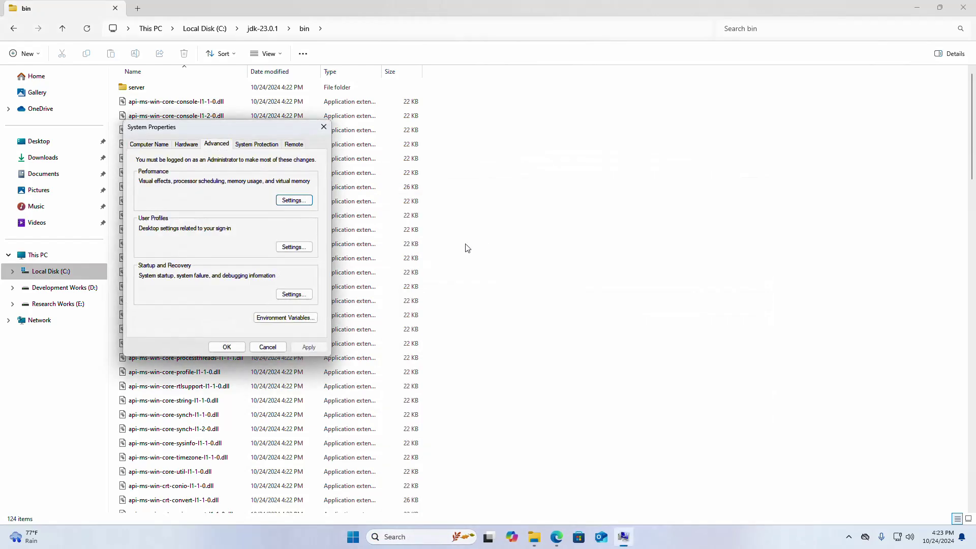
left_click(269, 321)
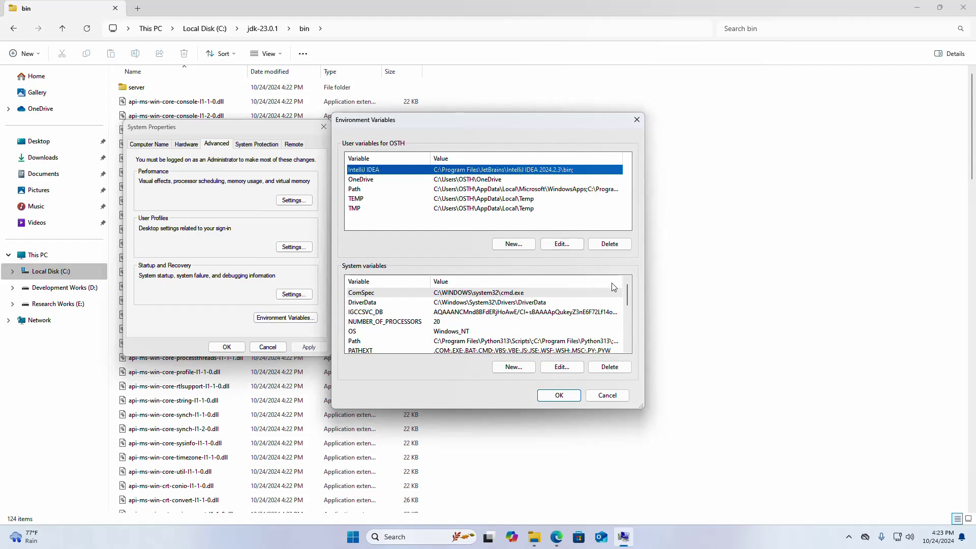
left_click_drag(646, 258, 754, 258)
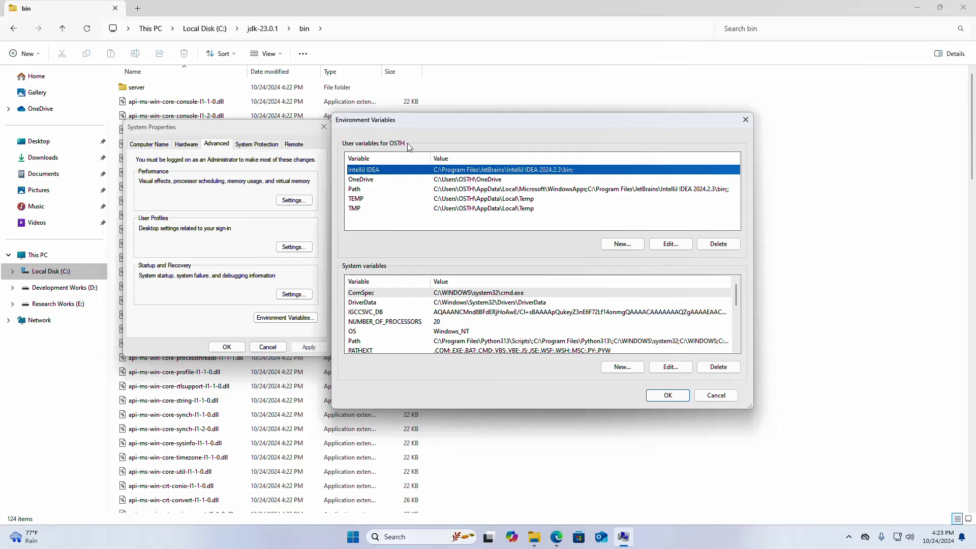
Add C:\jdk-23.0.1\bin to the user Path and confirm all dialogs.
left_click(452, 189)
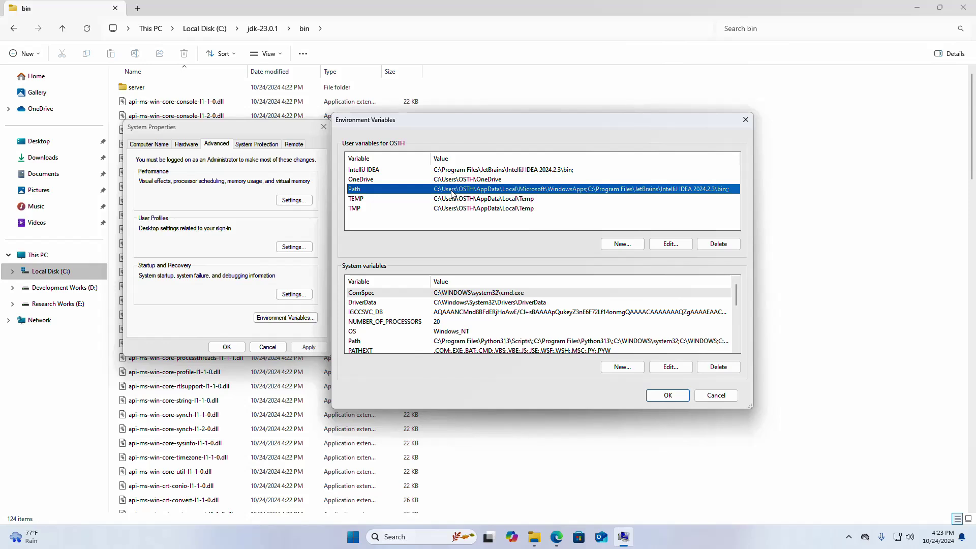
left_click(670, 244)
left_click(590, 166)
key("ctrl+v")
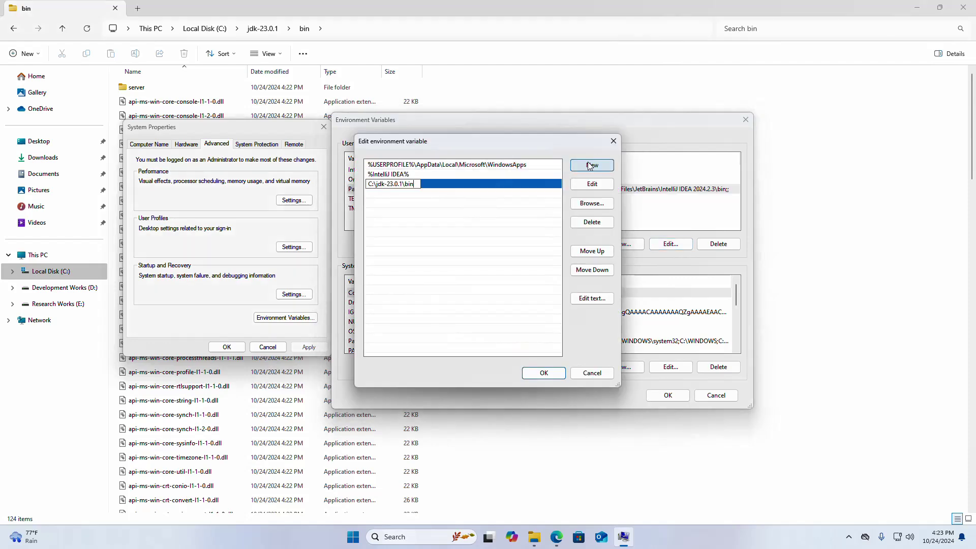
left_click(544, 372)
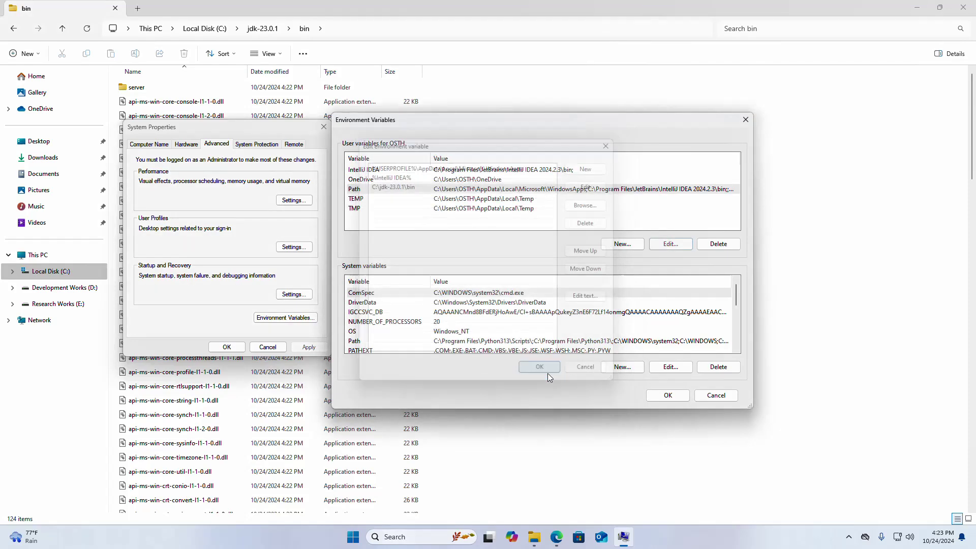
left_click(668, 396)
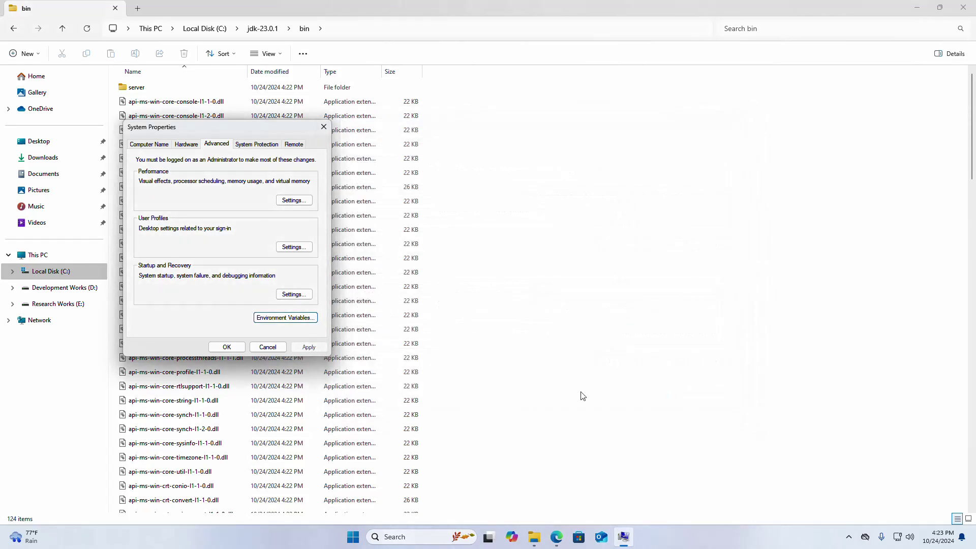
left_click(236, 347)
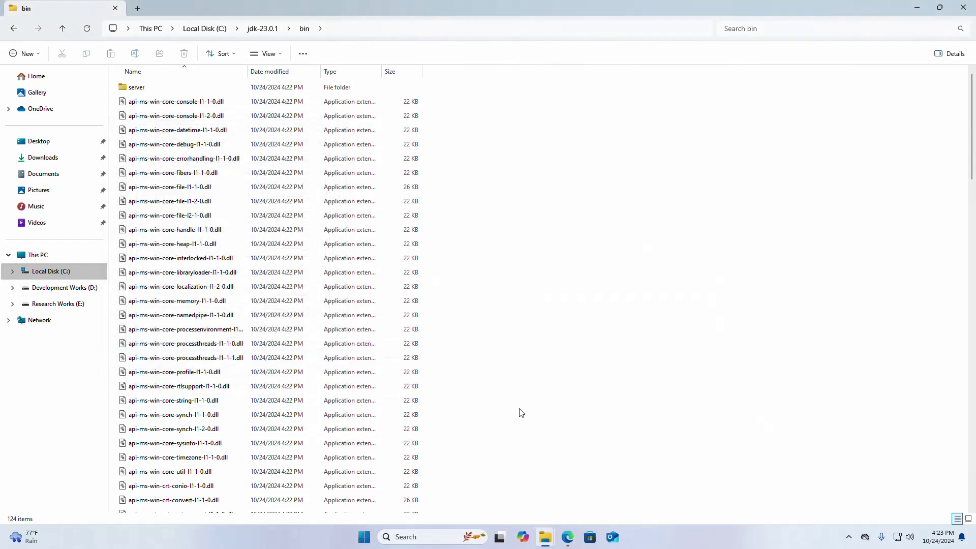
Run java --version in a maximized Command Prompt to confirm JDK 23.0.1.
left_click(423, 537)
type("cmd")
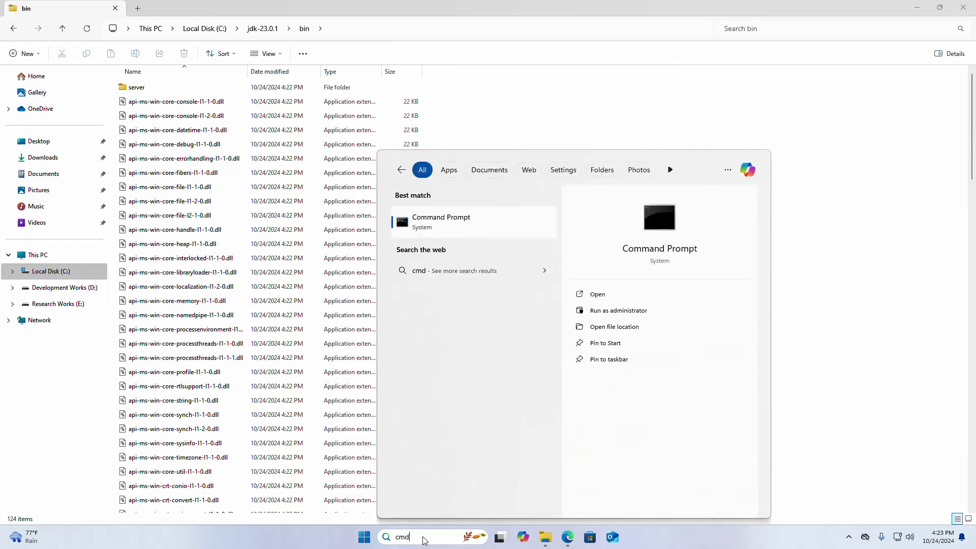
left_click(651, 235)
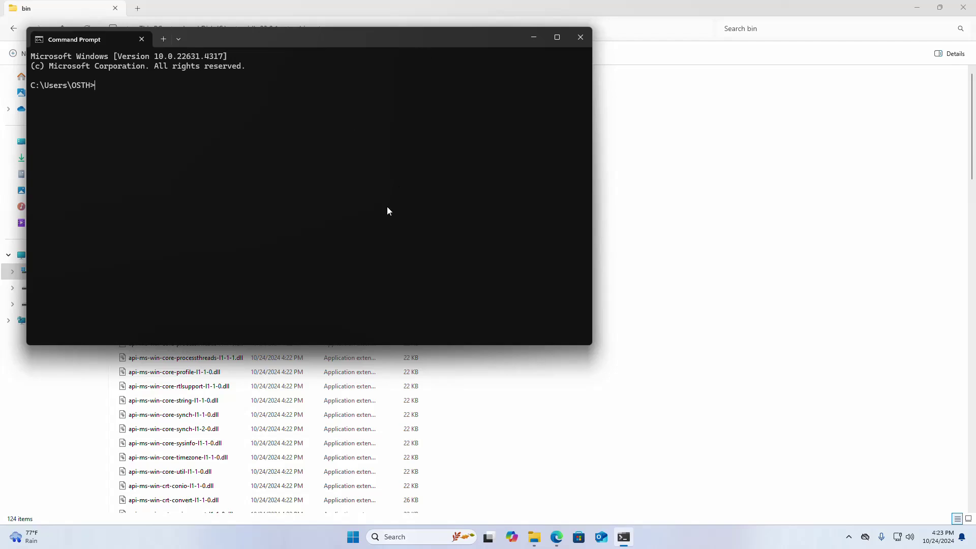
scroll(291, 161, "up", 8, "ctrl")
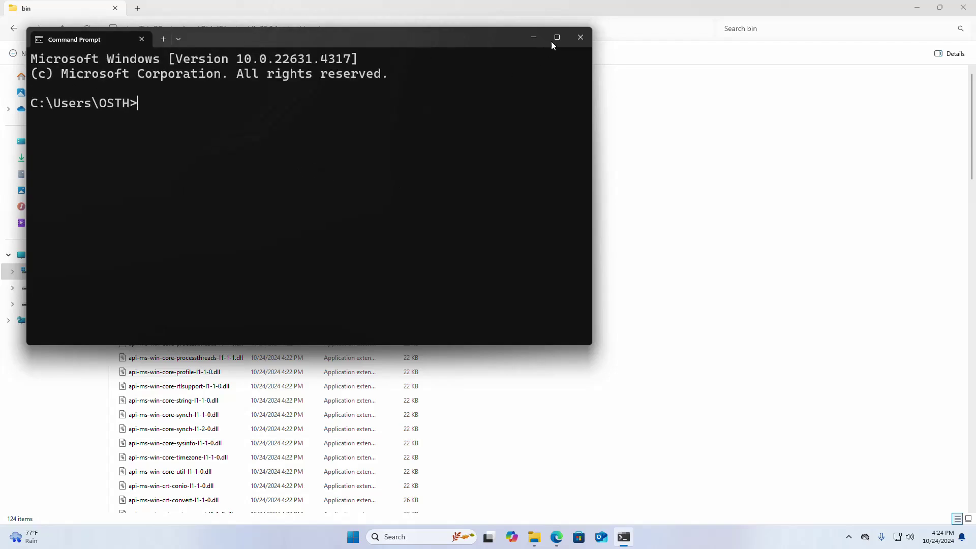
left_click(557, 37)
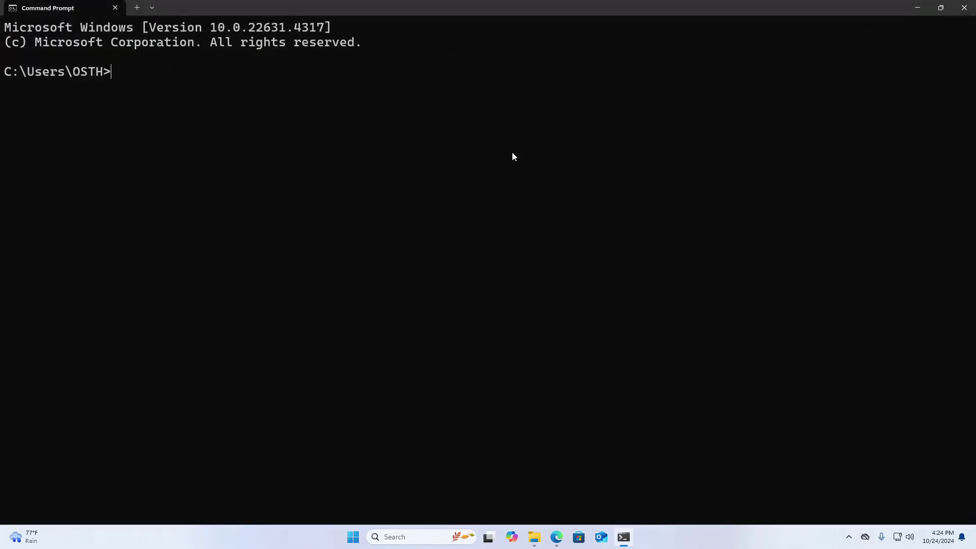
type("java --version")
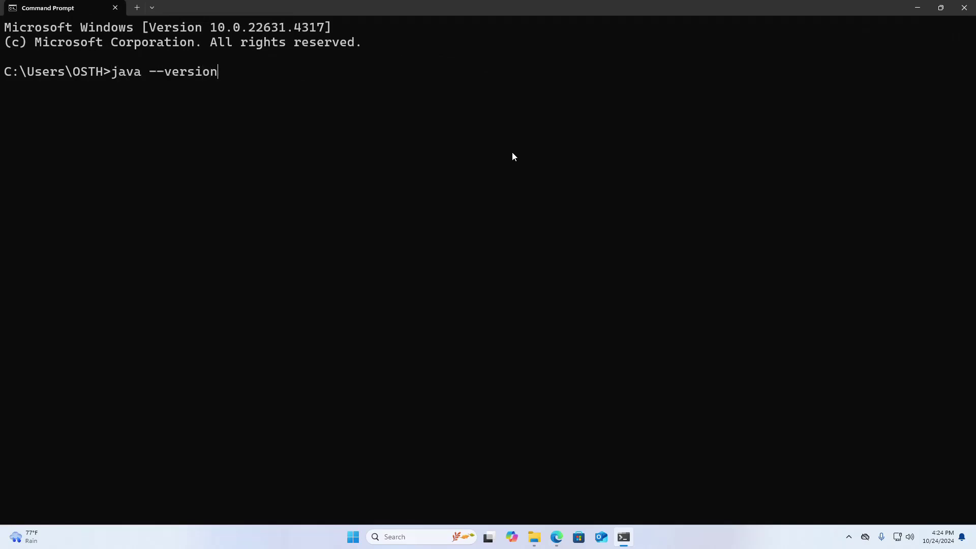
key("Return")
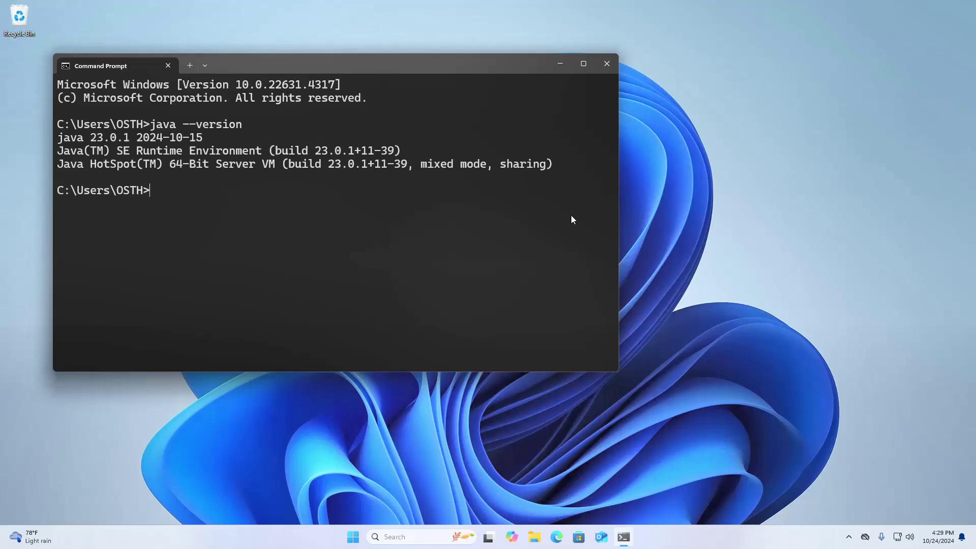
Close Command Prompt, reopen Environment Variables, and select the user Path variable.
left_click(606, 63)
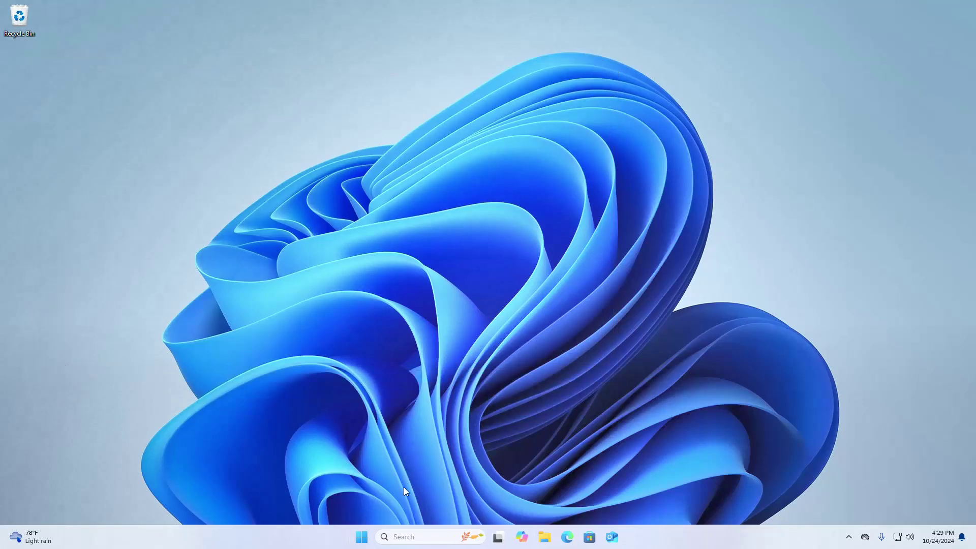
left_click(409, 537)
type("edit the system er")
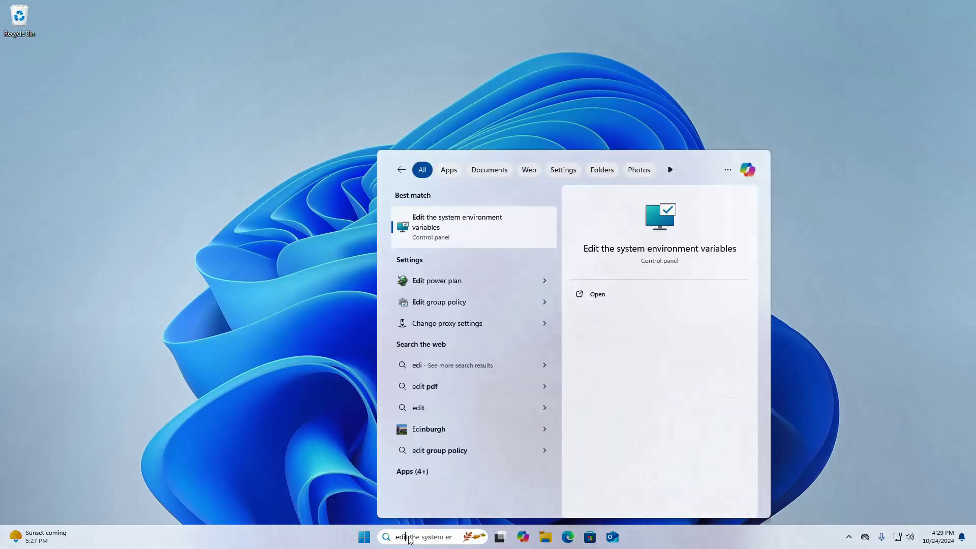
left_click(659, 234)
left_click(251, 265)
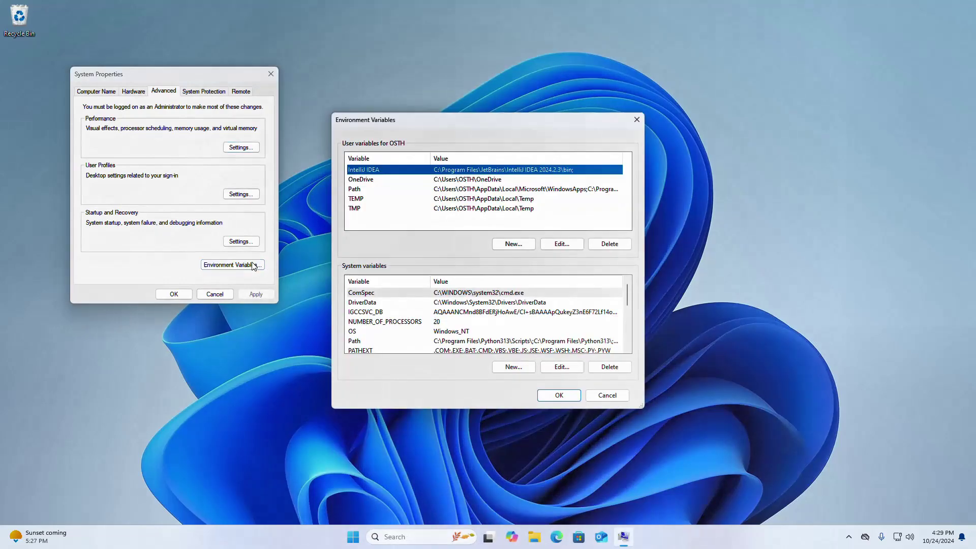
left_click(453, 191)
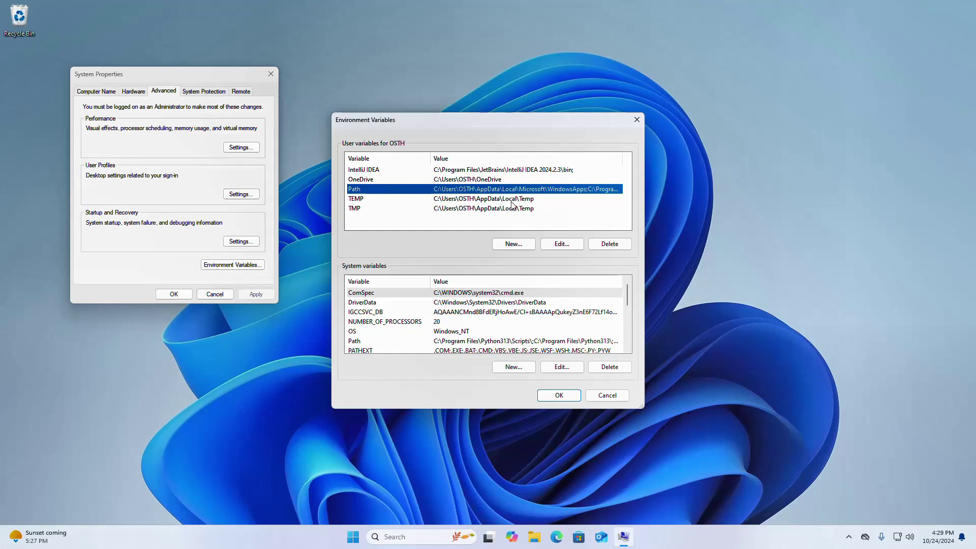
Delete the C:\jdk-23.0.1\bin entry from the user Path and save.
left_click(562, 245)
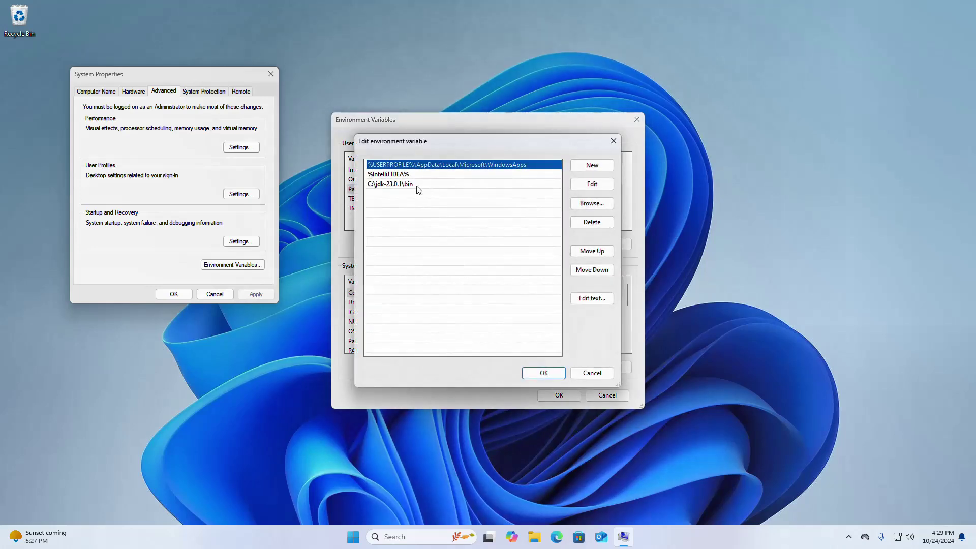
left_click(414, 185)
left_click(592, 183)
left_click_drag(418, 186, 355, 187)
key("ctrl+c")
left_click(456, 243)
left_click(441, 185)
left_click(576, 223)
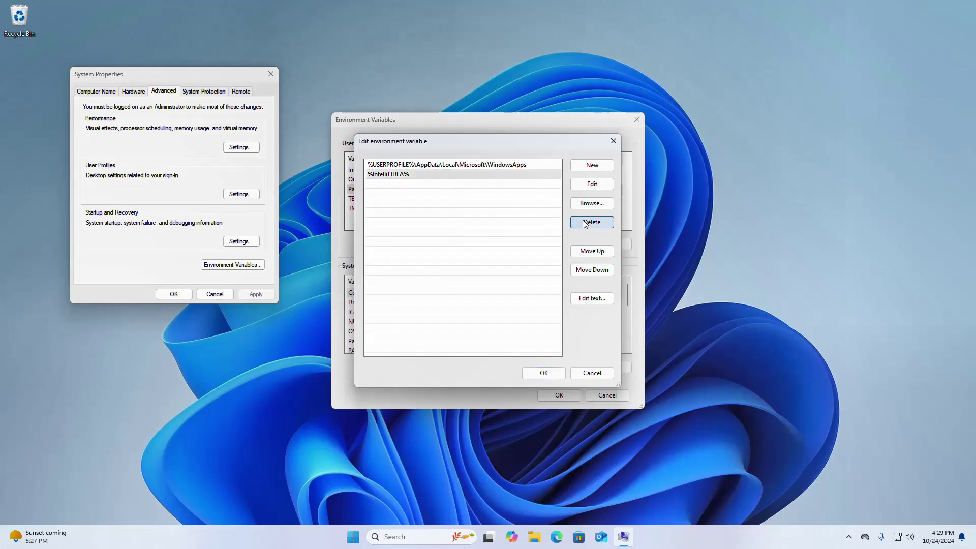
left_click(552, 375)
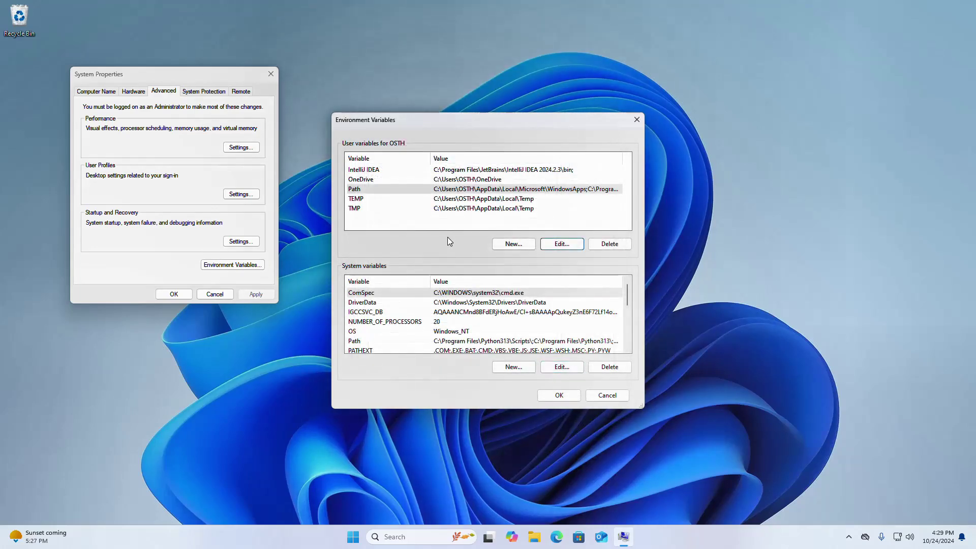
Create system variable JAVA_HOME with value C:\jdk-23.0.1.
left_click(507, 368)
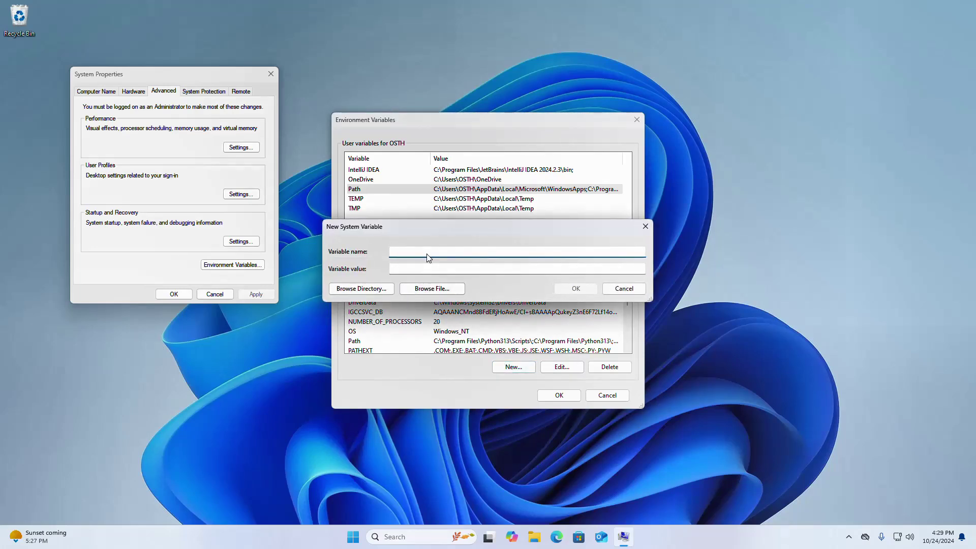
type("JAVA_HOME")
left_click(425, 270)
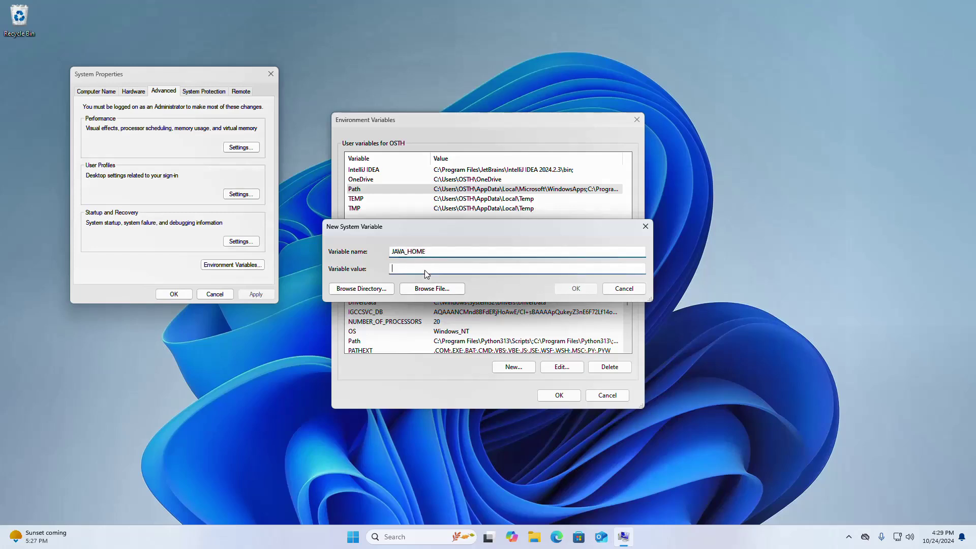
key("ctrl+v")
left_click_drag(426, 268, 454, 270)
key("BackSpace")
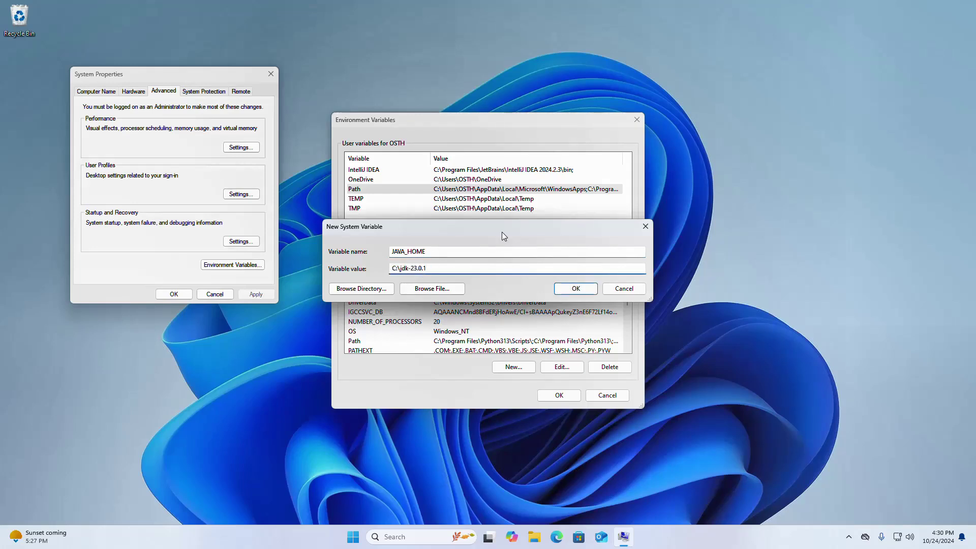
left_click(568, 289)
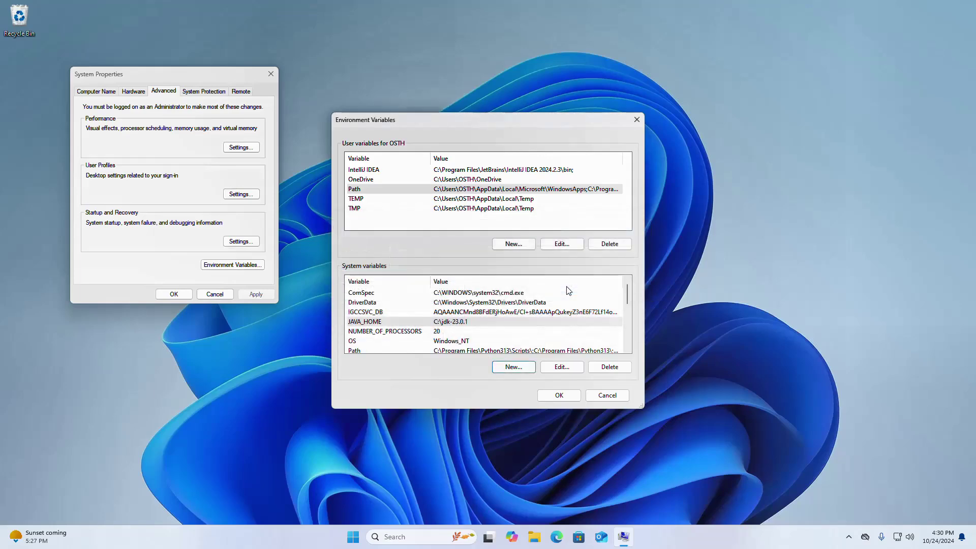
Add %JAVA_HOME%\bin to the system Path and close the settings windows.
scroll(501, 339, "down", 1)
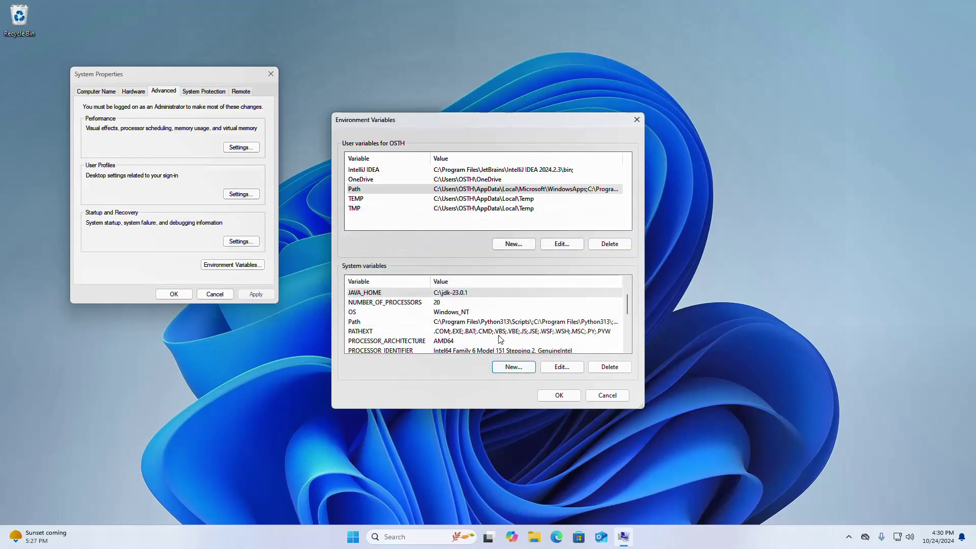
left_click(358, 323)
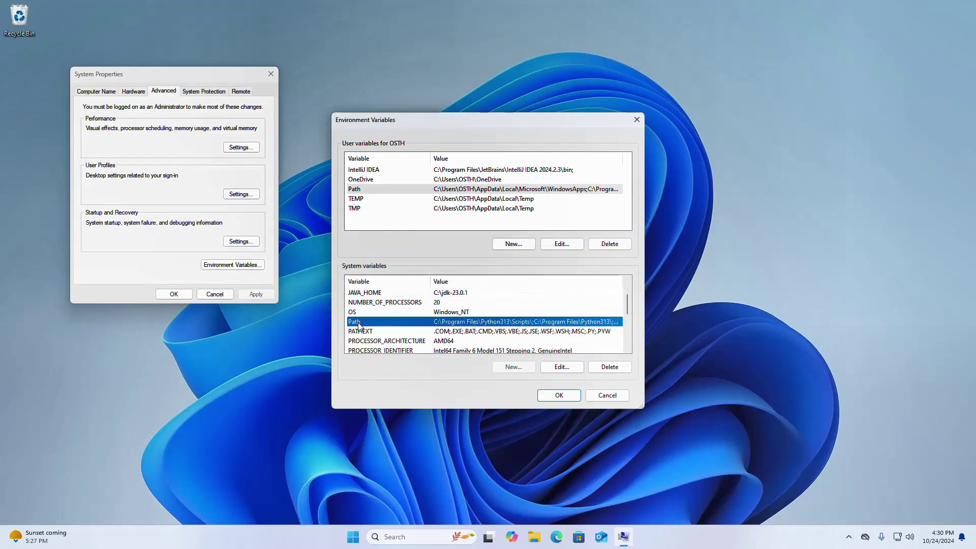
left_click(559, 367)
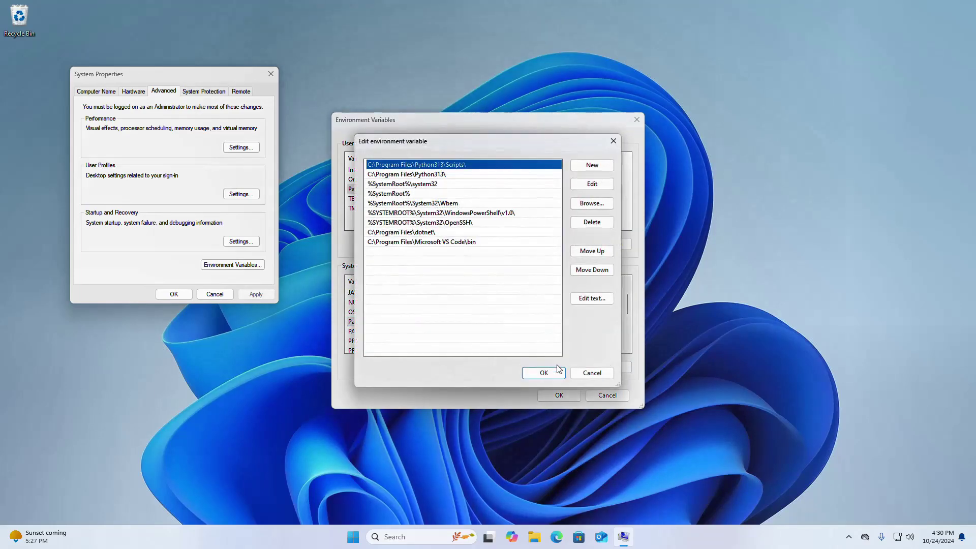
left_click(593, 165)
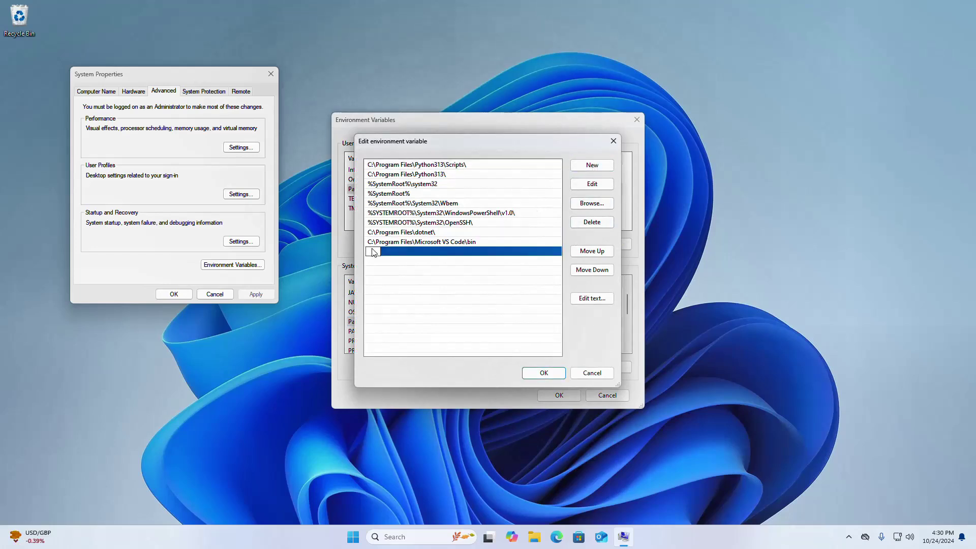
type("%")
type("JAVA_HOME%\\bin")
left_click(541, 373)
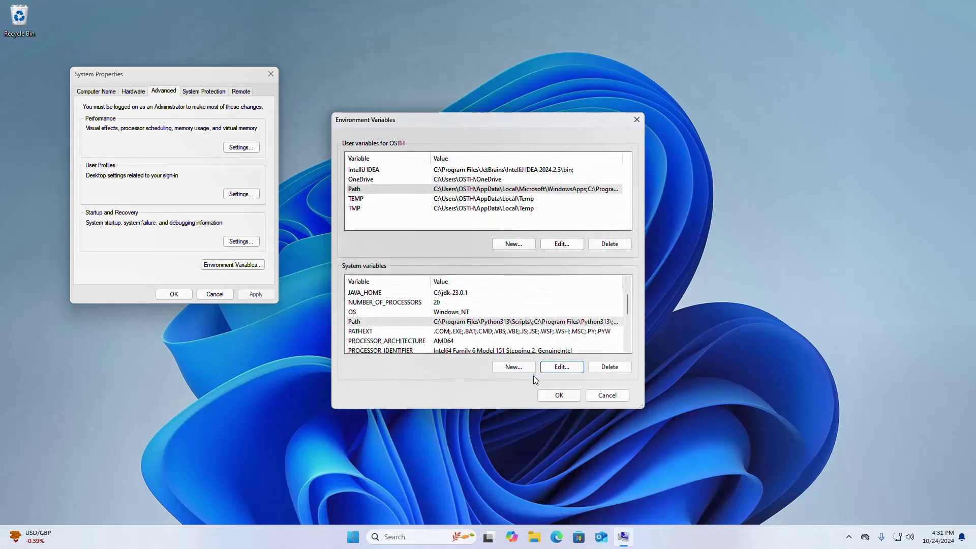
left_click(559, 395)
Close System Properties and launch a fresh Command Prompt via a 'cmd' search.
left_click(174, 294)
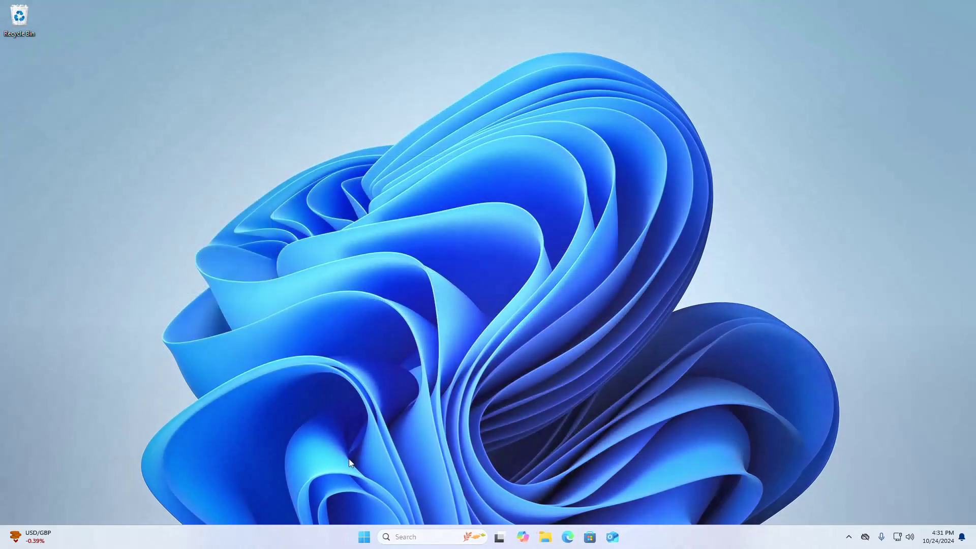
left_click(424, 536)
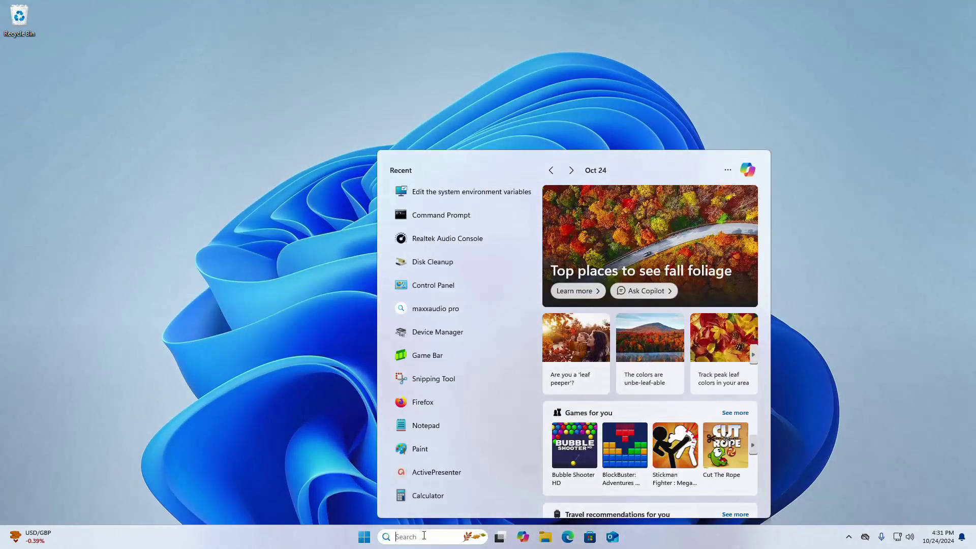
type("cmd")
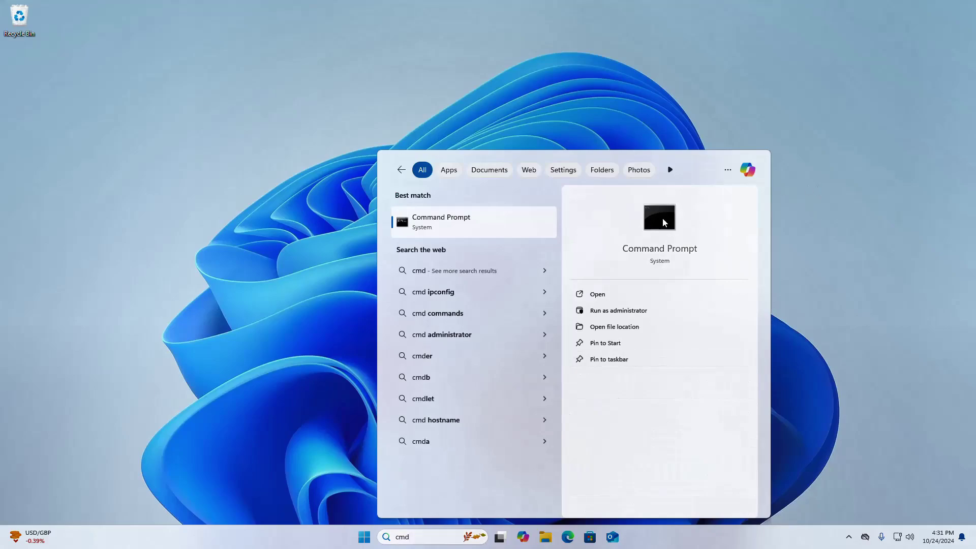
left_click(664, 222)
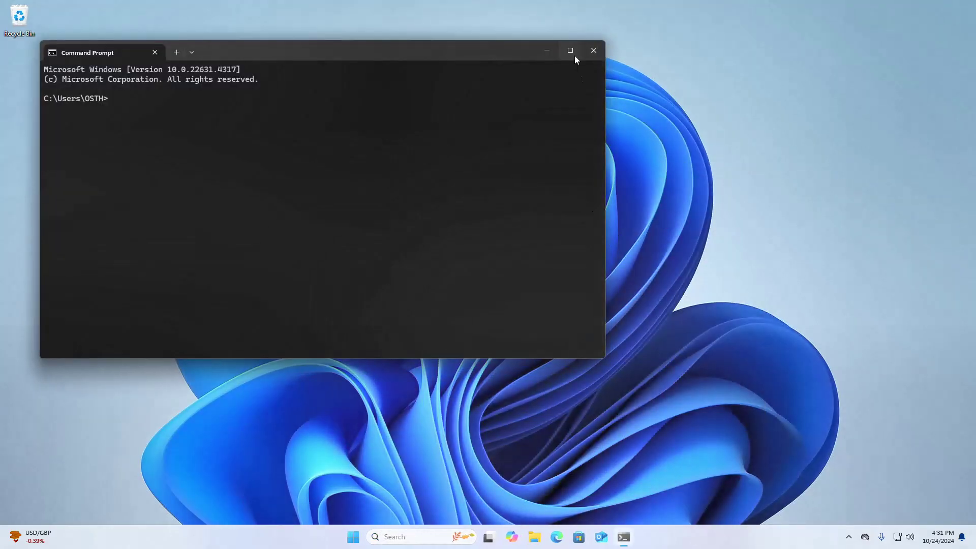
Maximize and zoom the Command Prompt, then run java --version to confirm Java 23.0.1.
left_click(574, 57)
key("ctrl+plus")
key("ctrl+plus")
key("ctrl+plus")
key("ctrl+plus")
key("ctrl+plus")
key("ctrl+plus")
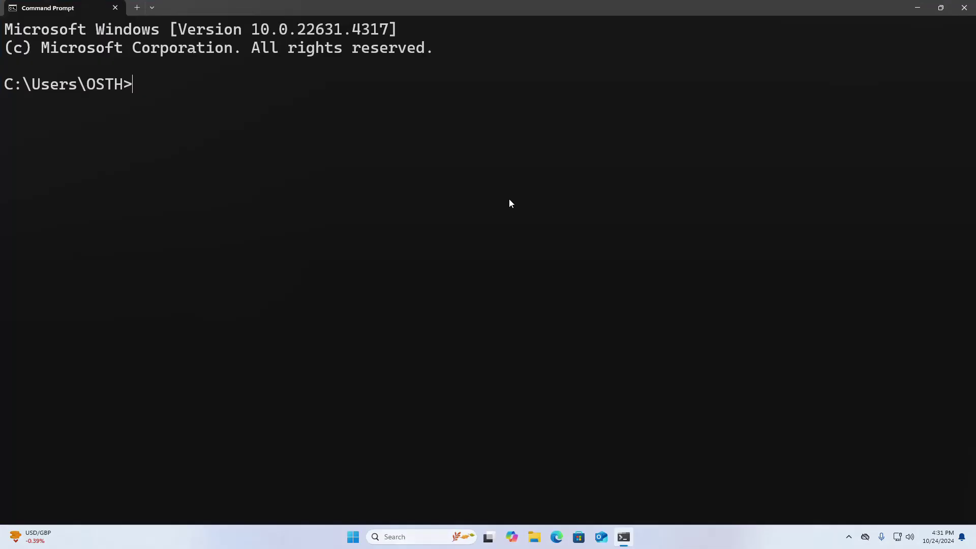
type("java ")
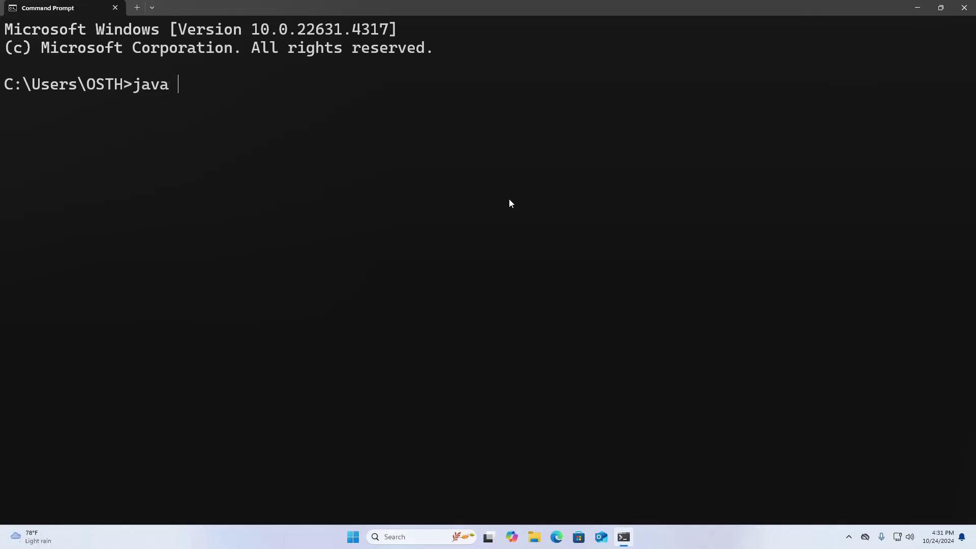
type("--version")
key("Return")
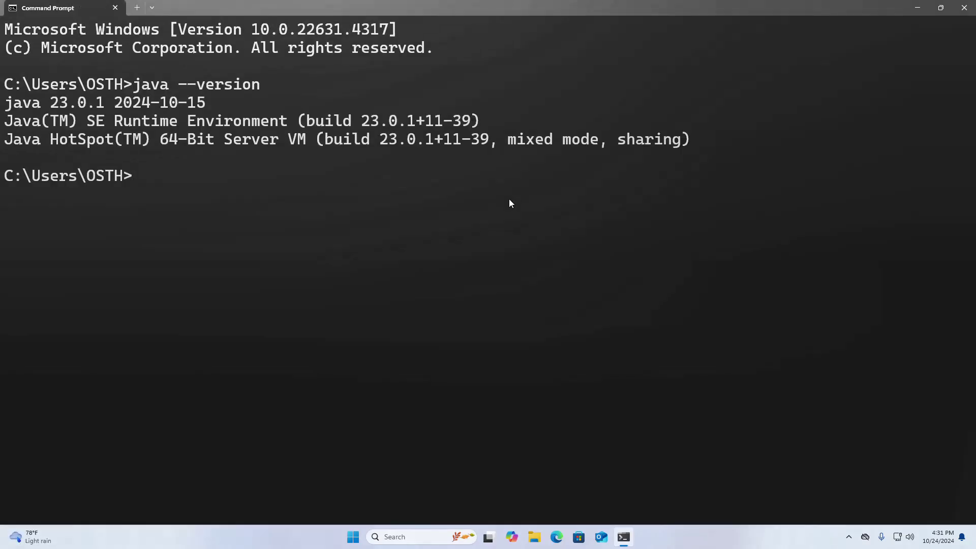